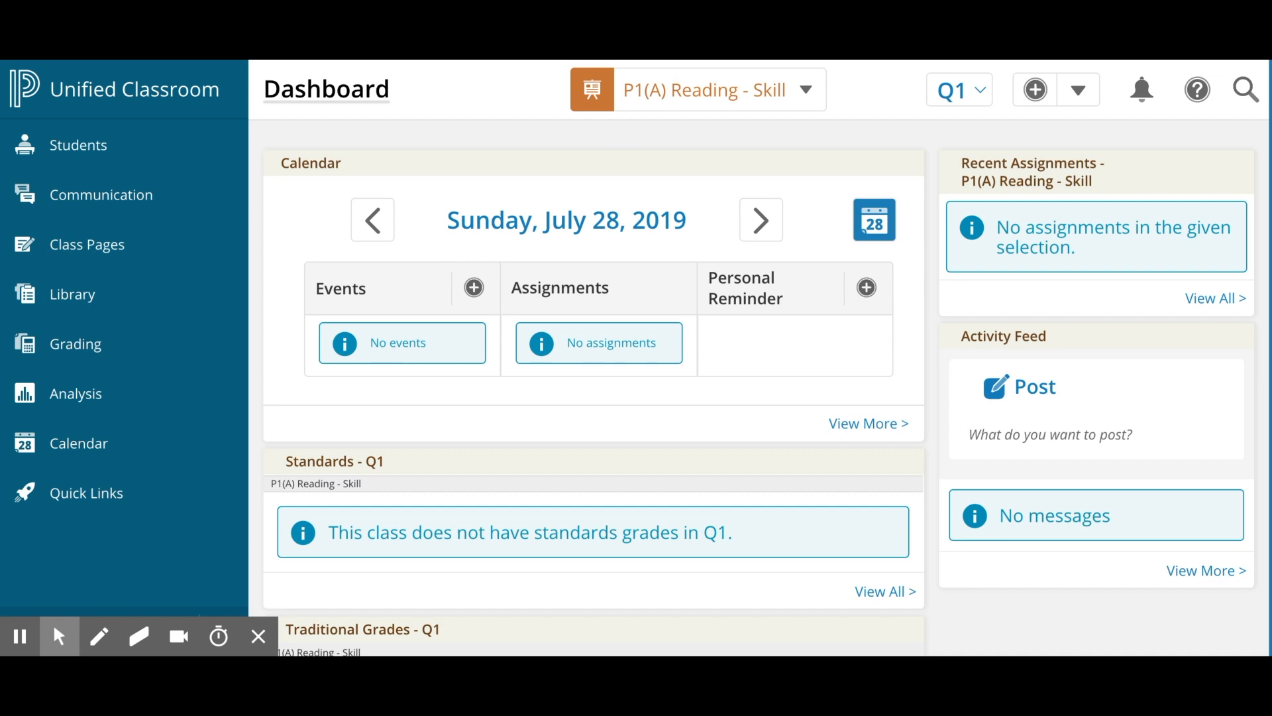
Step: Create a new class named Demo 2019 from Learning My Classes, with no class schedule required
left_click(116, 505)
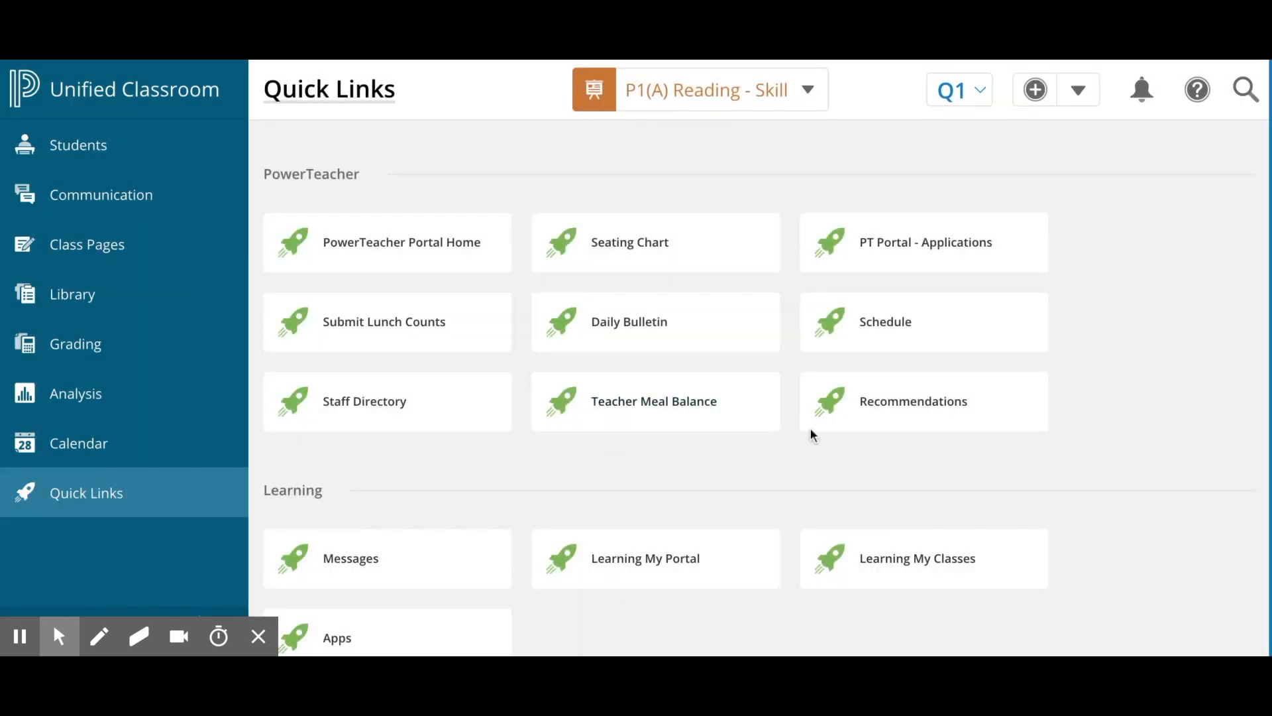
left_click(893, 565)
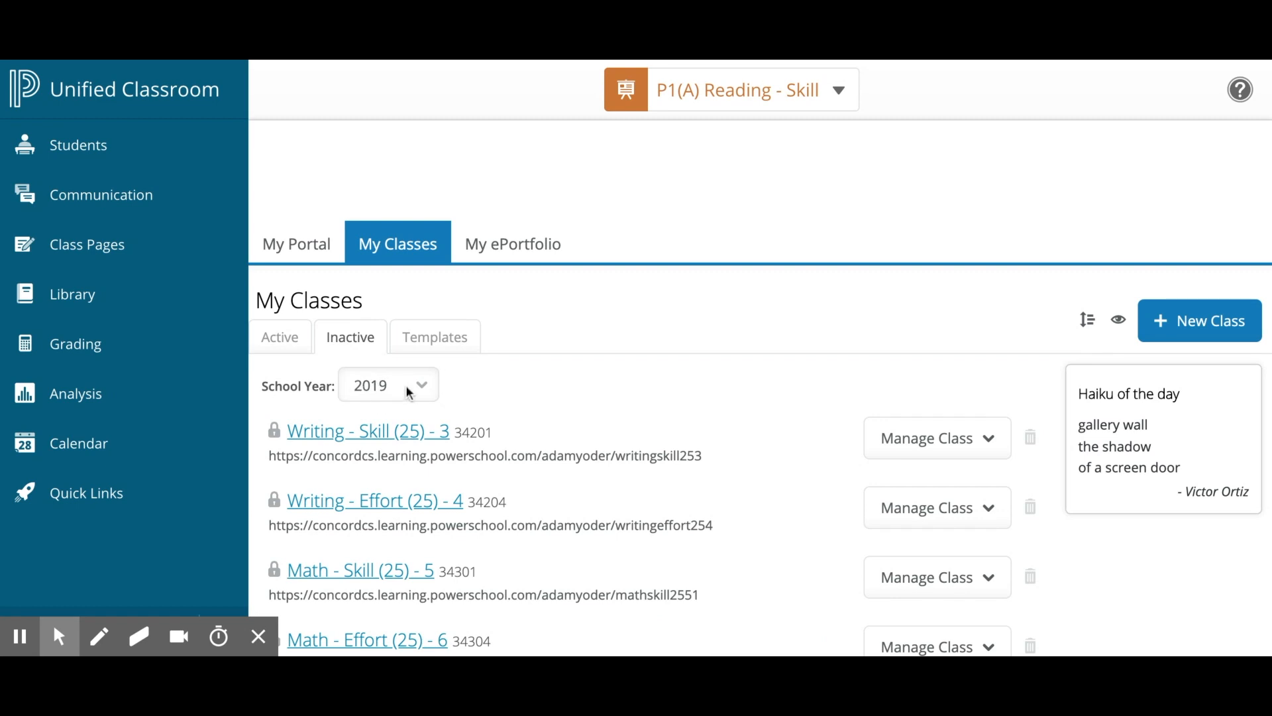
left_click(1210, 330)
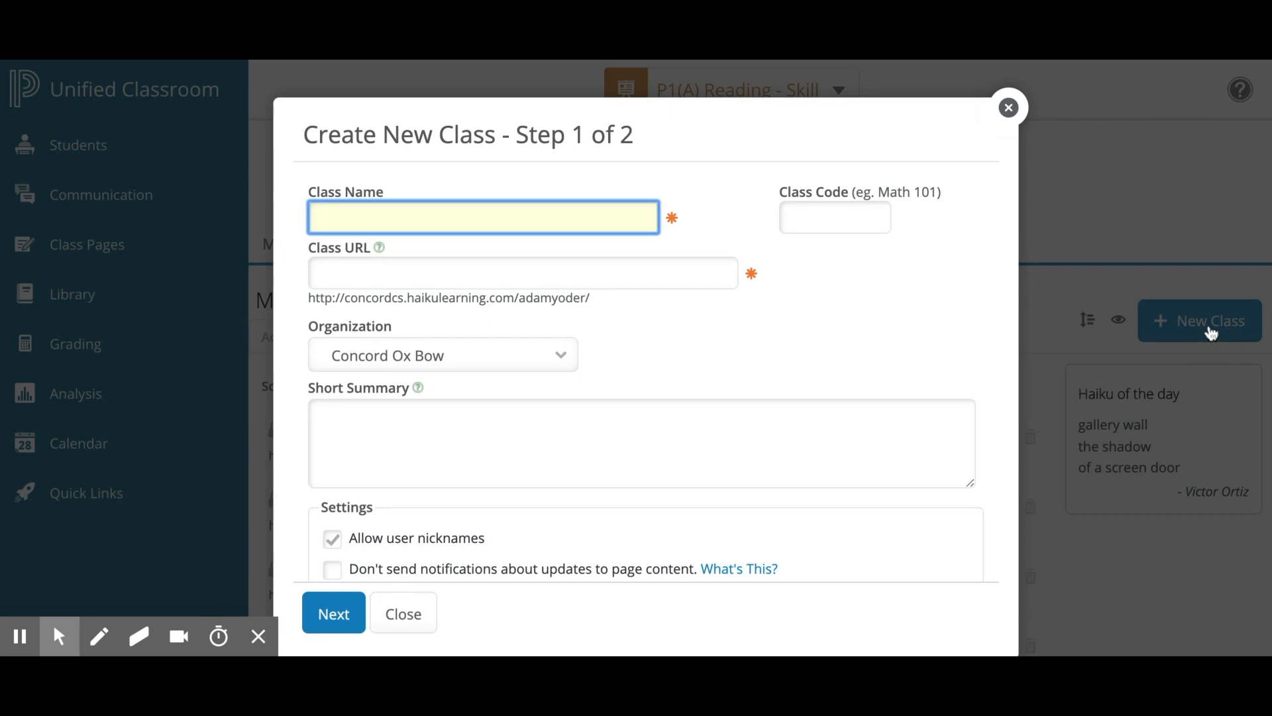
type("Demo 2019")
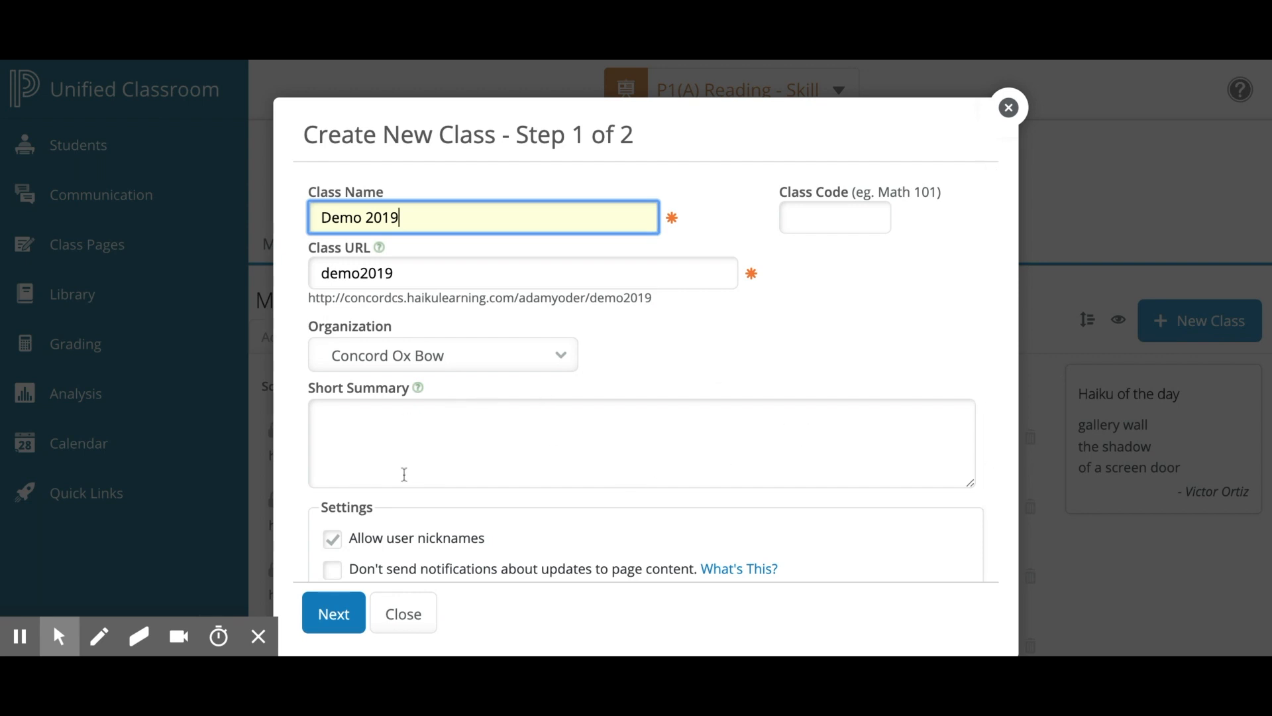
scroll(527, 453, "down", 3)
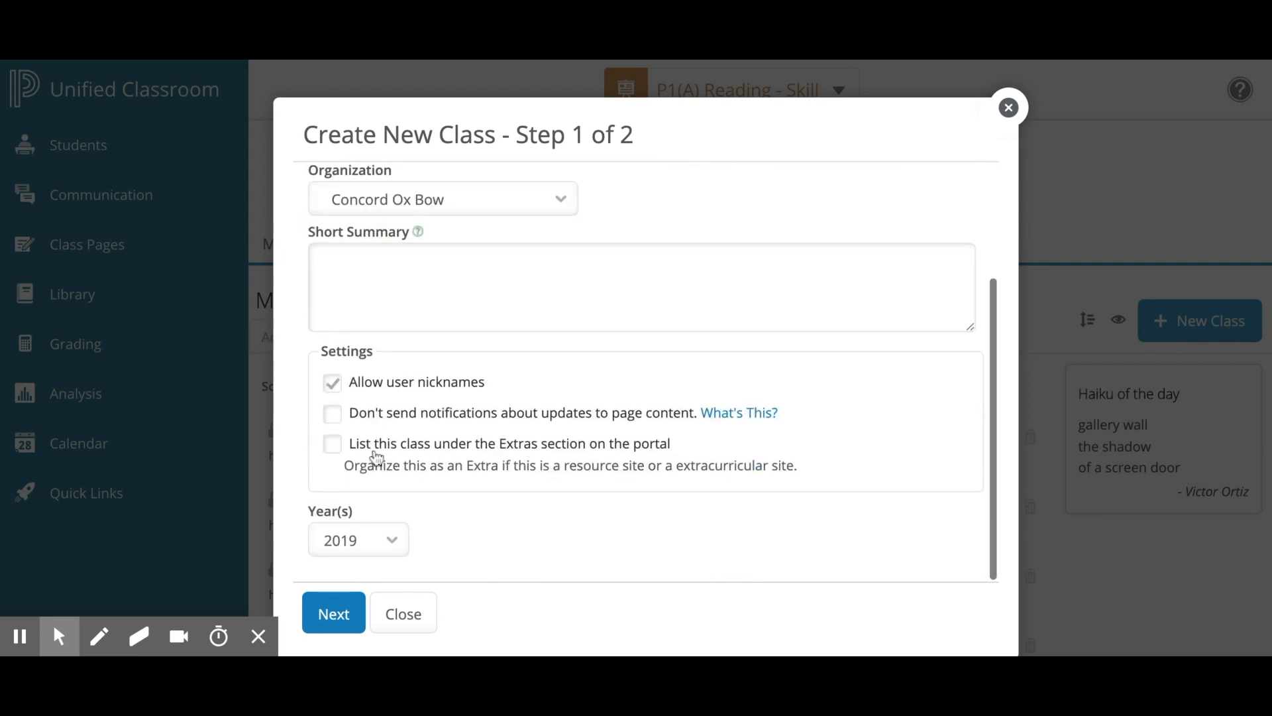
left_click(333, 613)
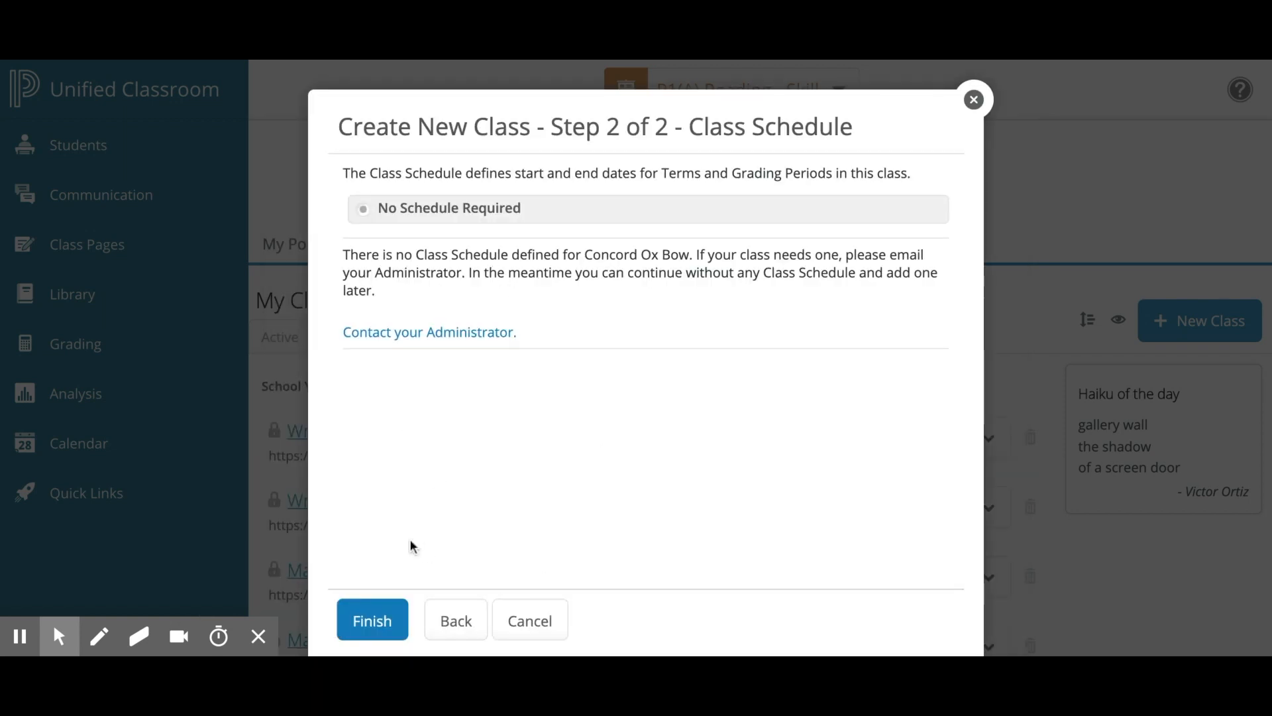
left_click(372, 620)
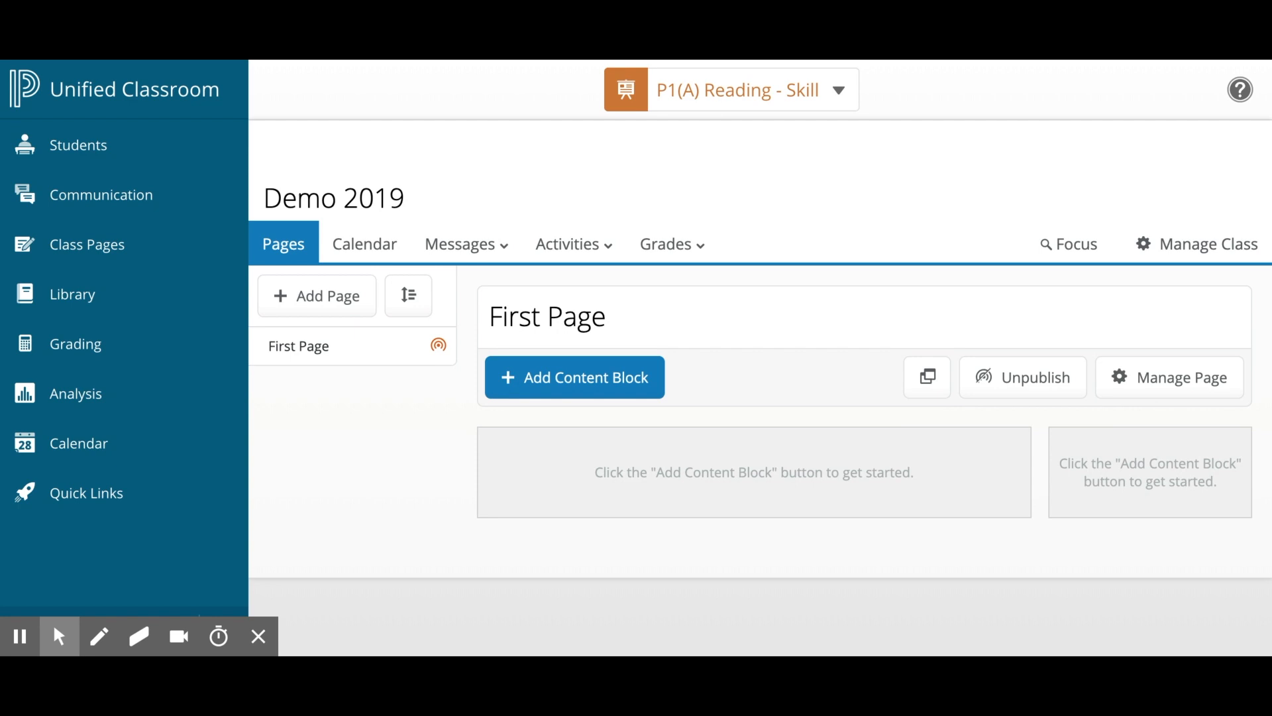
Step: Create a new custom theme named Demo for the Demo 2019 class
left_click(1166, 246)
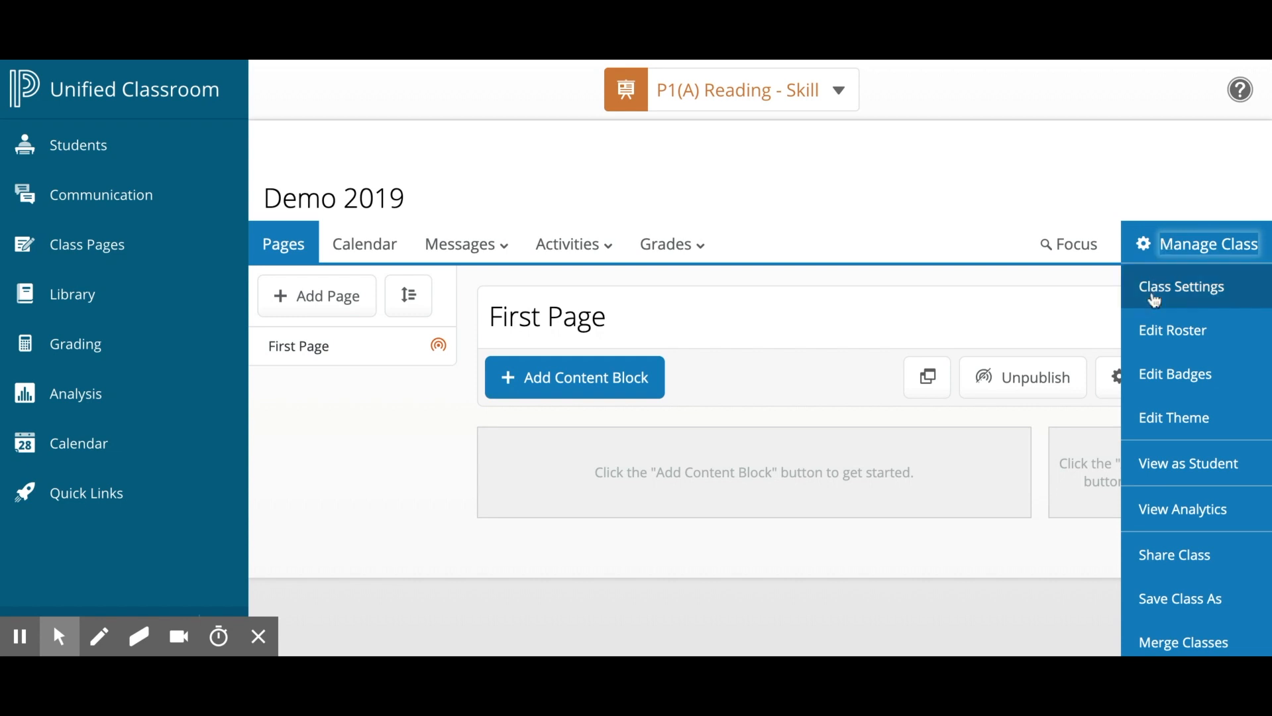
left_click(1152, 423)
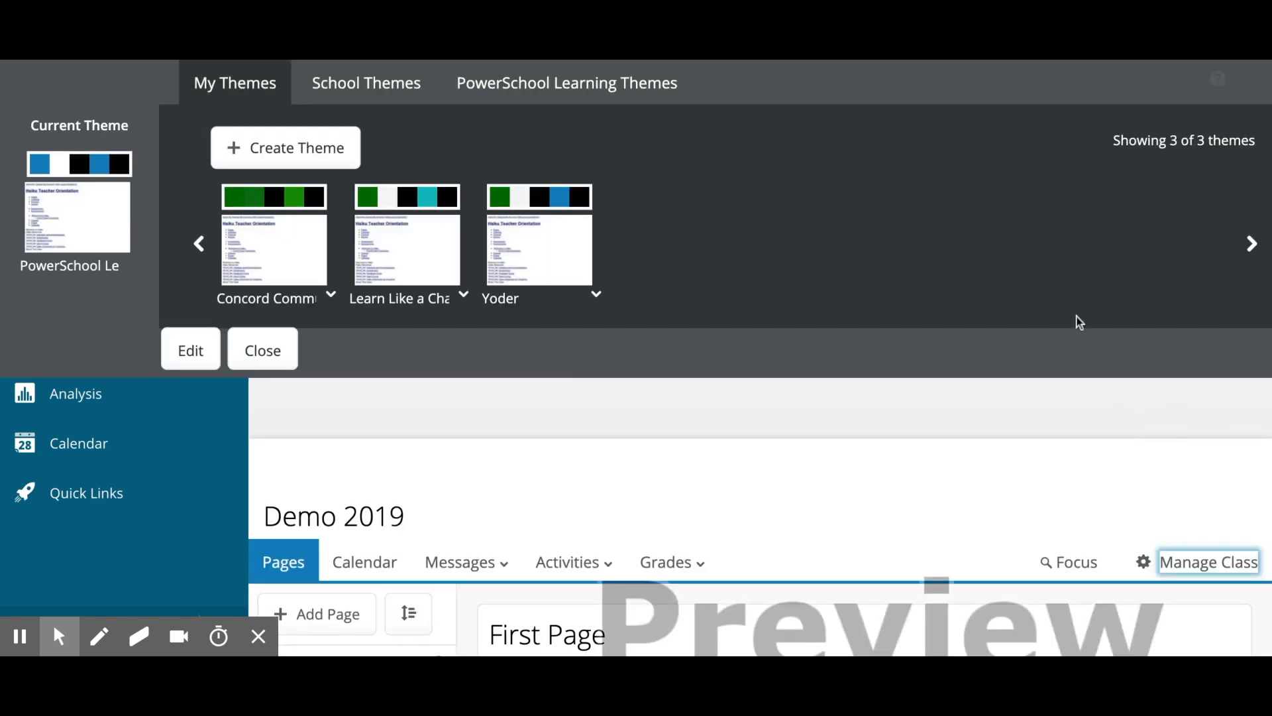
left_click(306, 151)
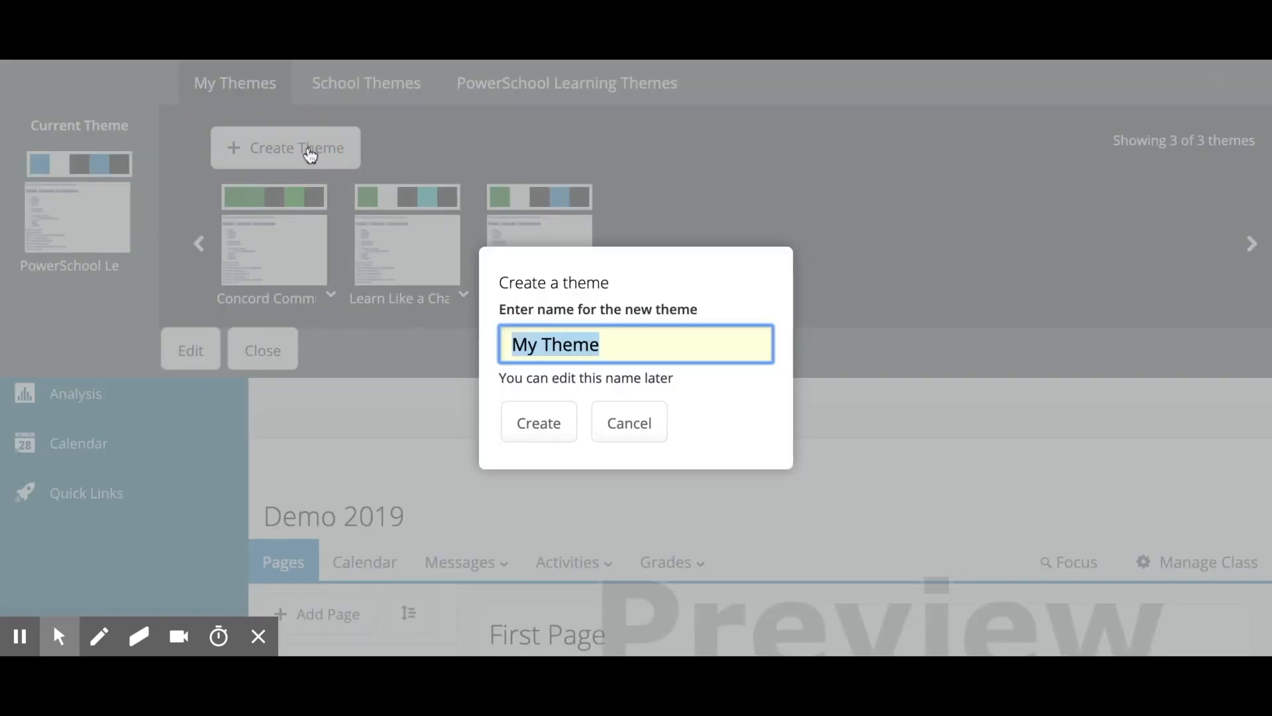
type("Demo")
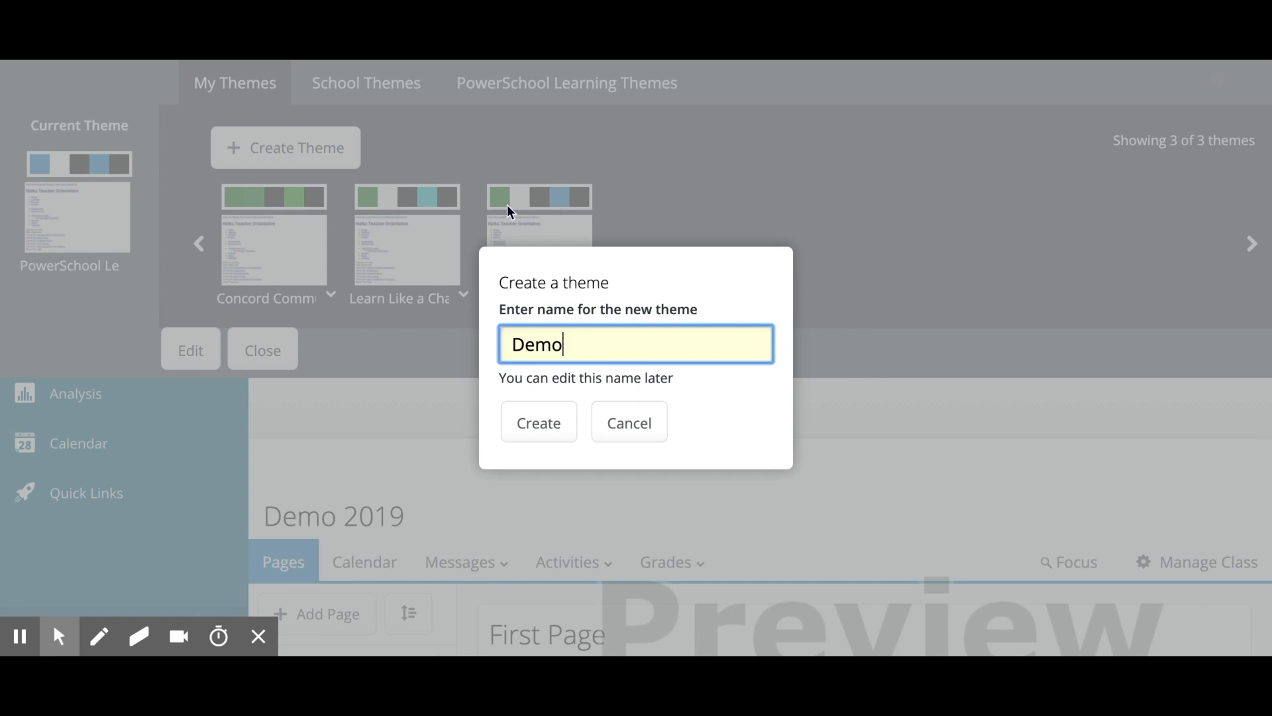
left_click(535, 422)
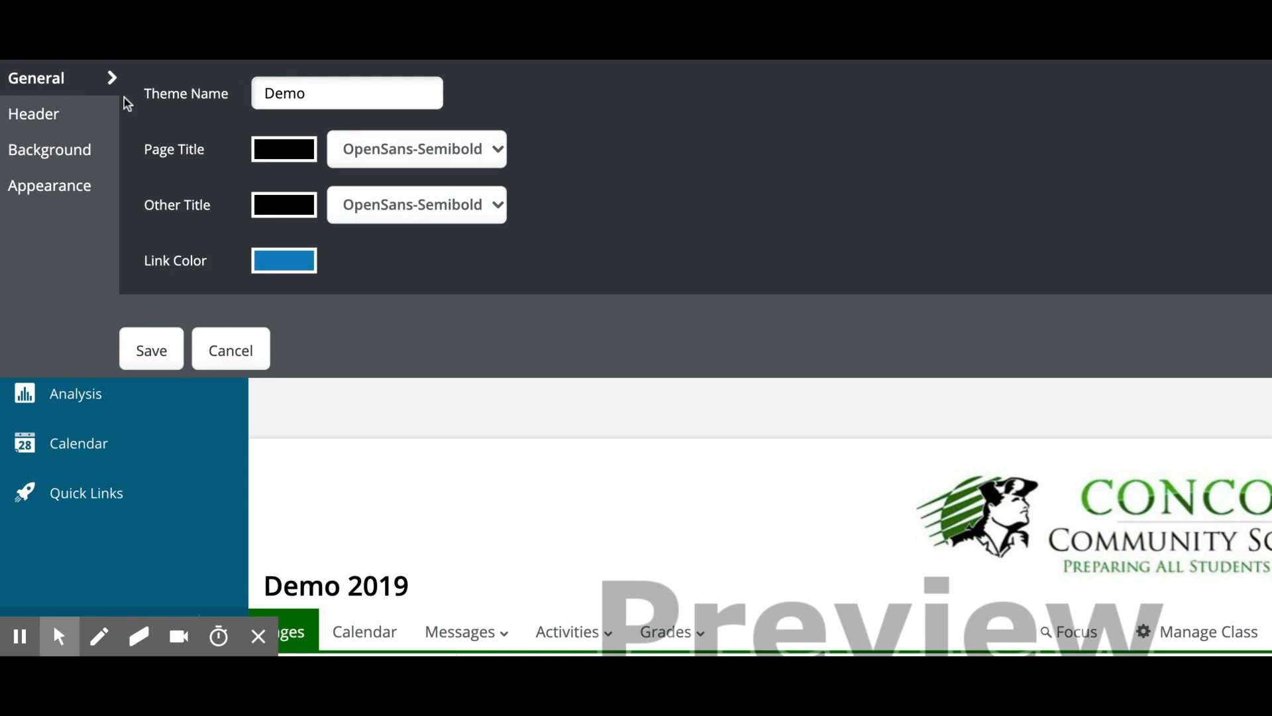
Step: Review the Demo theme's header, background and appearance settings, and save the theme
left_click(60, 113)
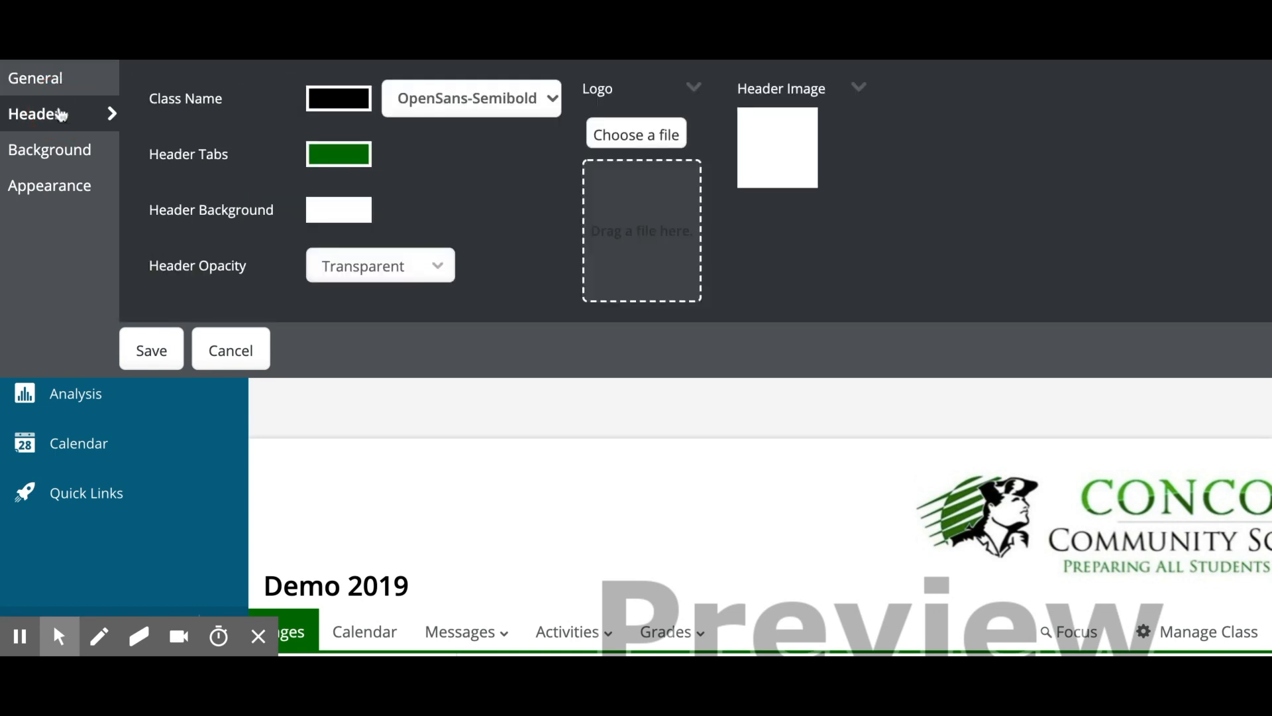
left_click(40, 151)
left_click(41, 199)
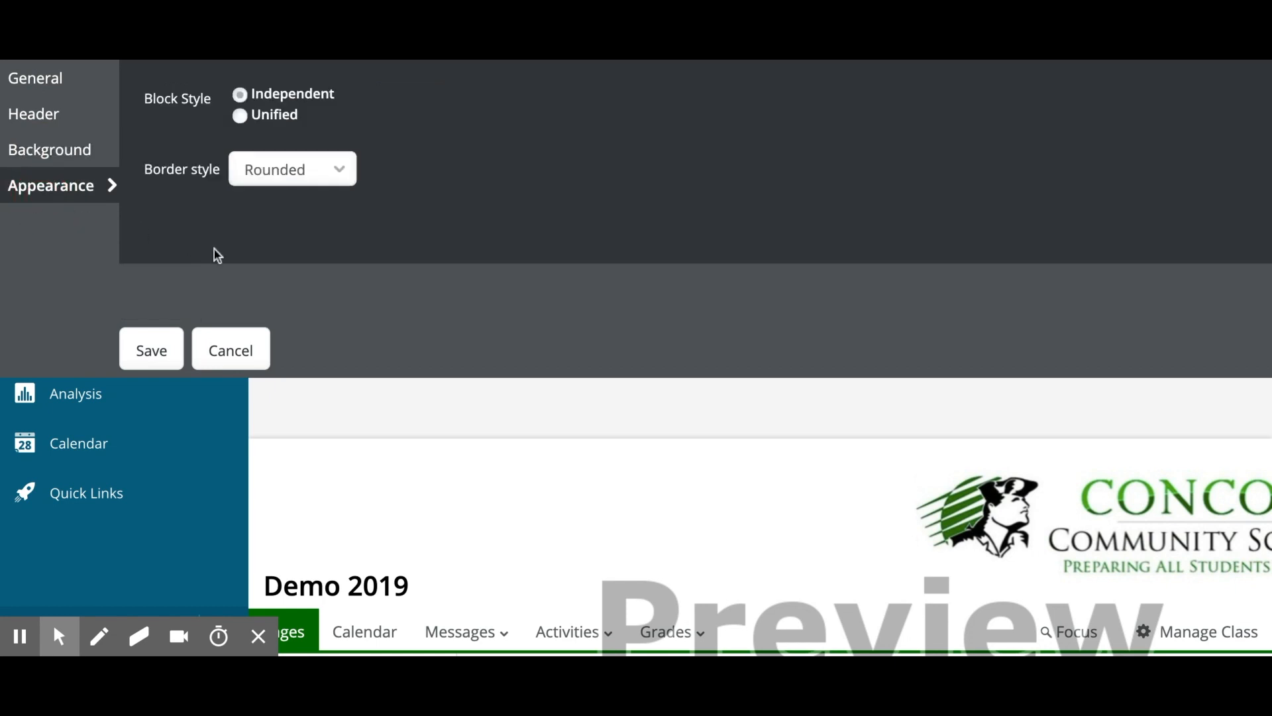
left_click(144, 353)
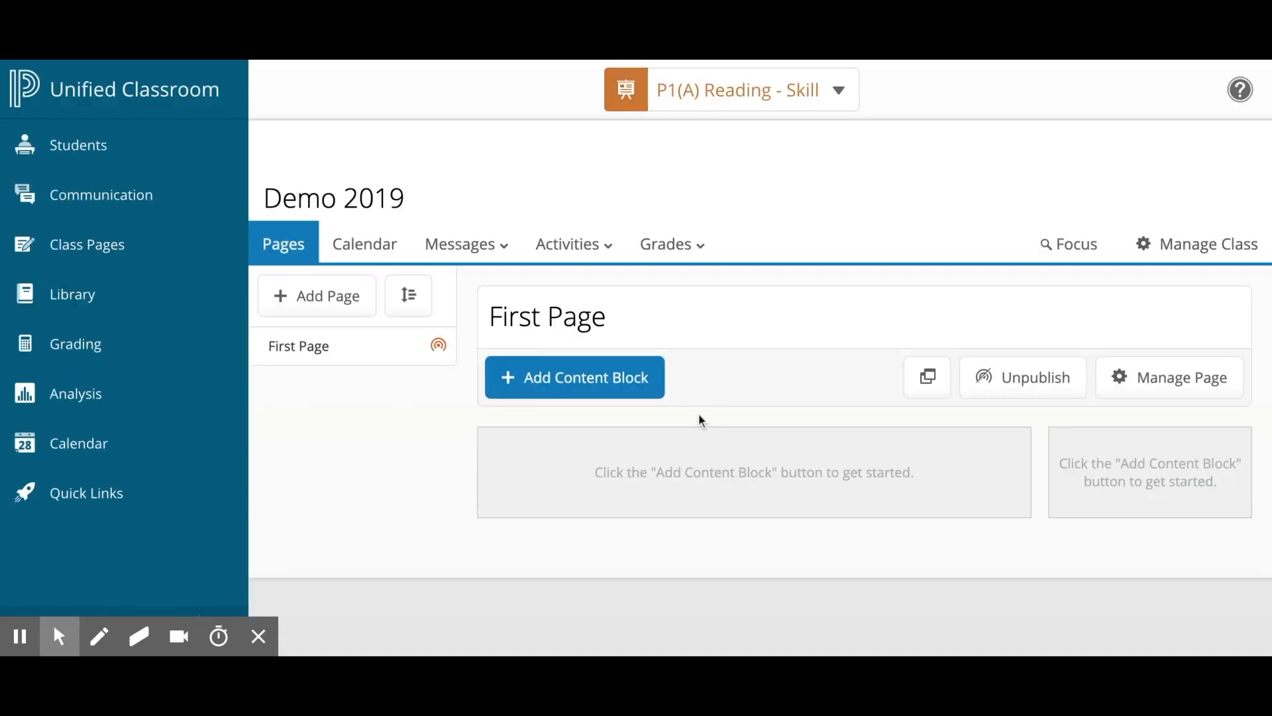
Step: Rename the class's first page to "Welcome!!!"
left_click(656, 317)
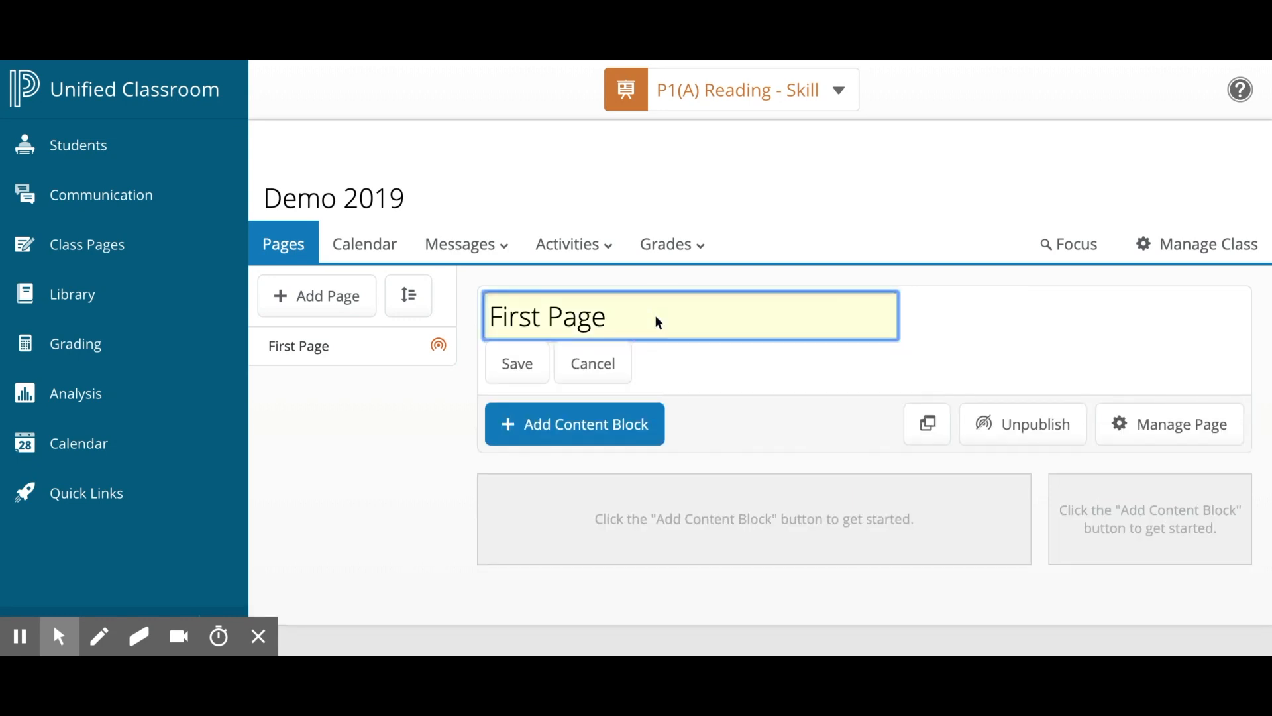
key("BackSpace")
key("BackSpace")
key("BackSpace")
key("BackSpace")
key("BackSpace")
key("BackSpace")
key("BackSpace")
key("BackSpace")
key("BackSpace")
key("BackSpace")
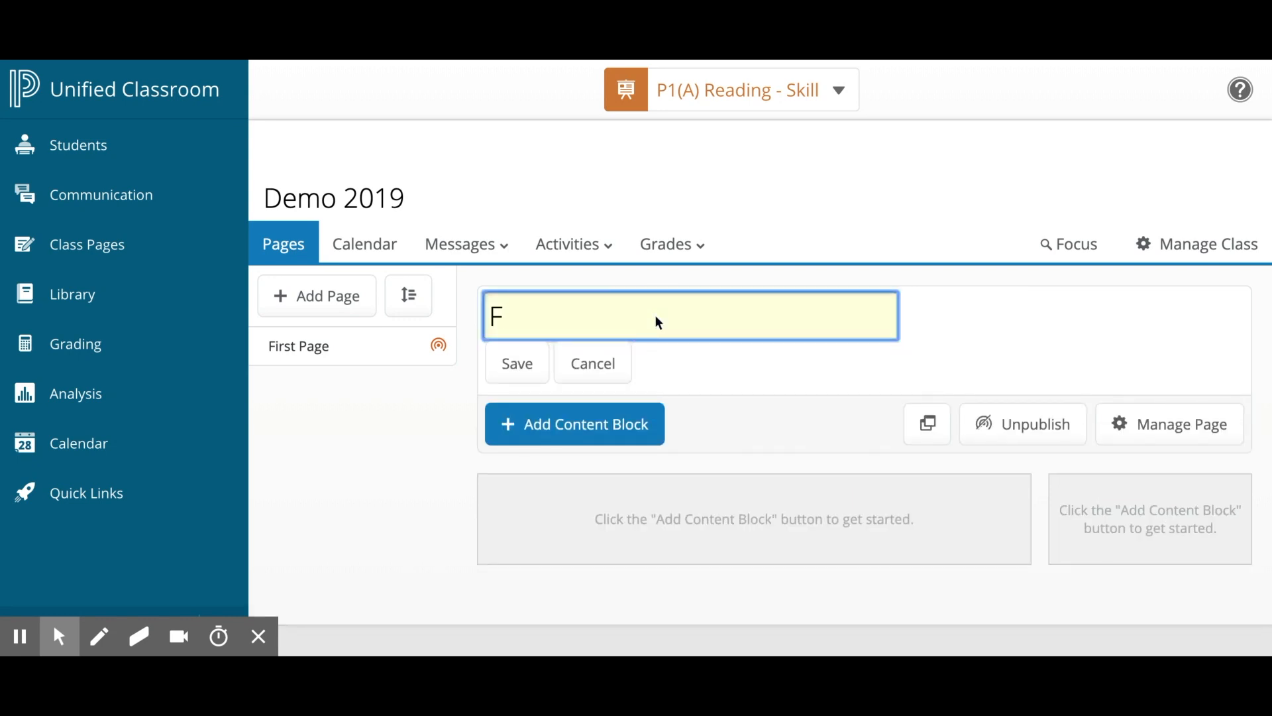
type("Welcome!!!")
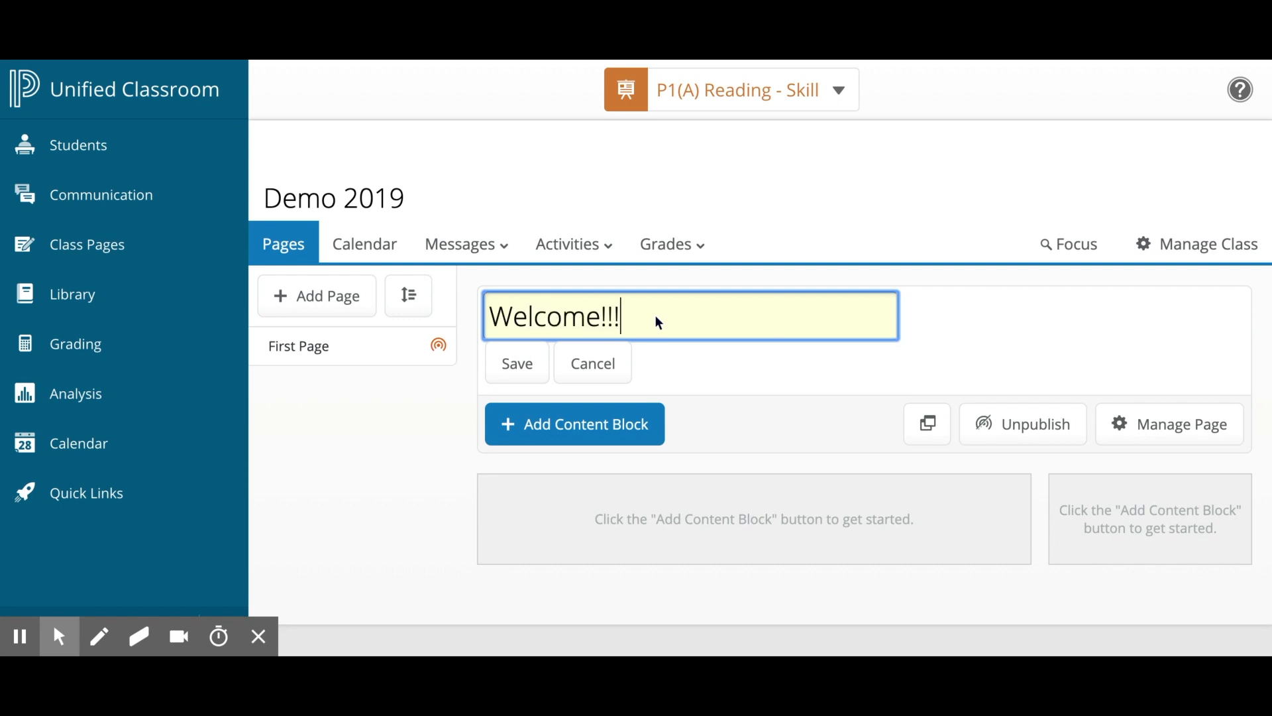
key("Return")
Step: Add a new page titled Math as a sub-page of the Welcome!!! page
mouse_move(457, 348)
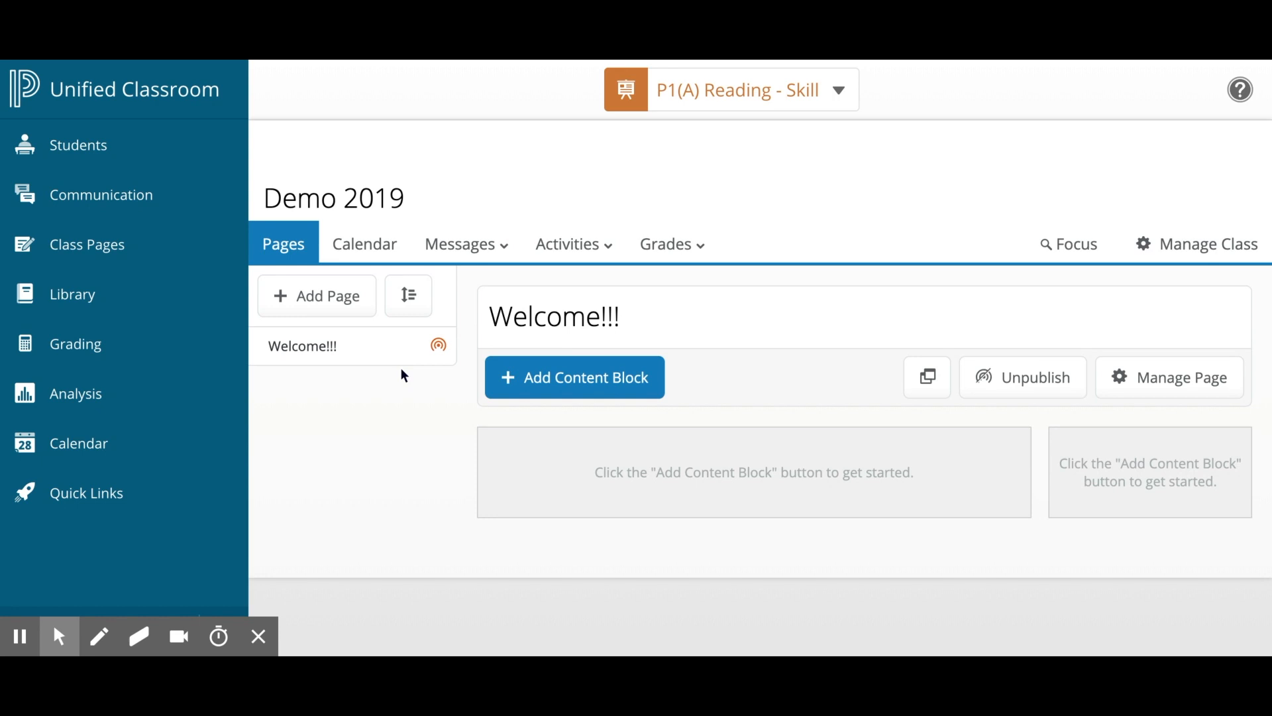
left_click(312, 296)
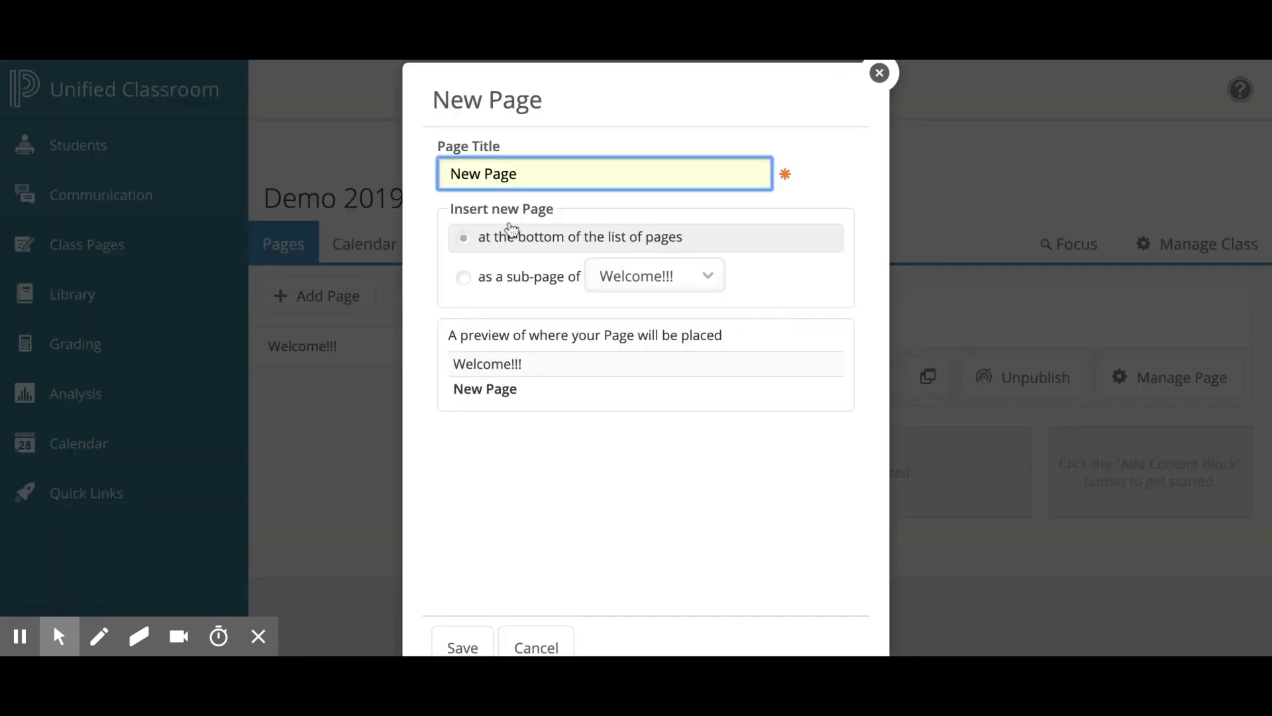
triple_click(539, 174)
type("M")
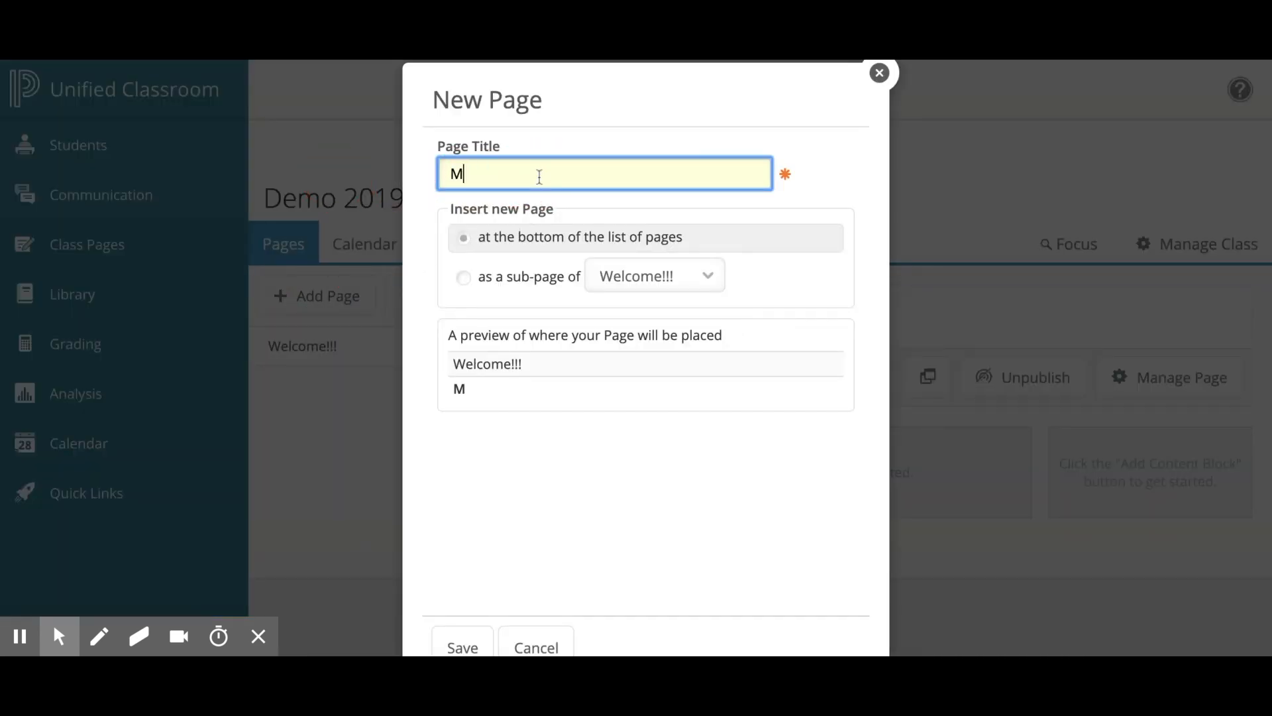
type("ath")
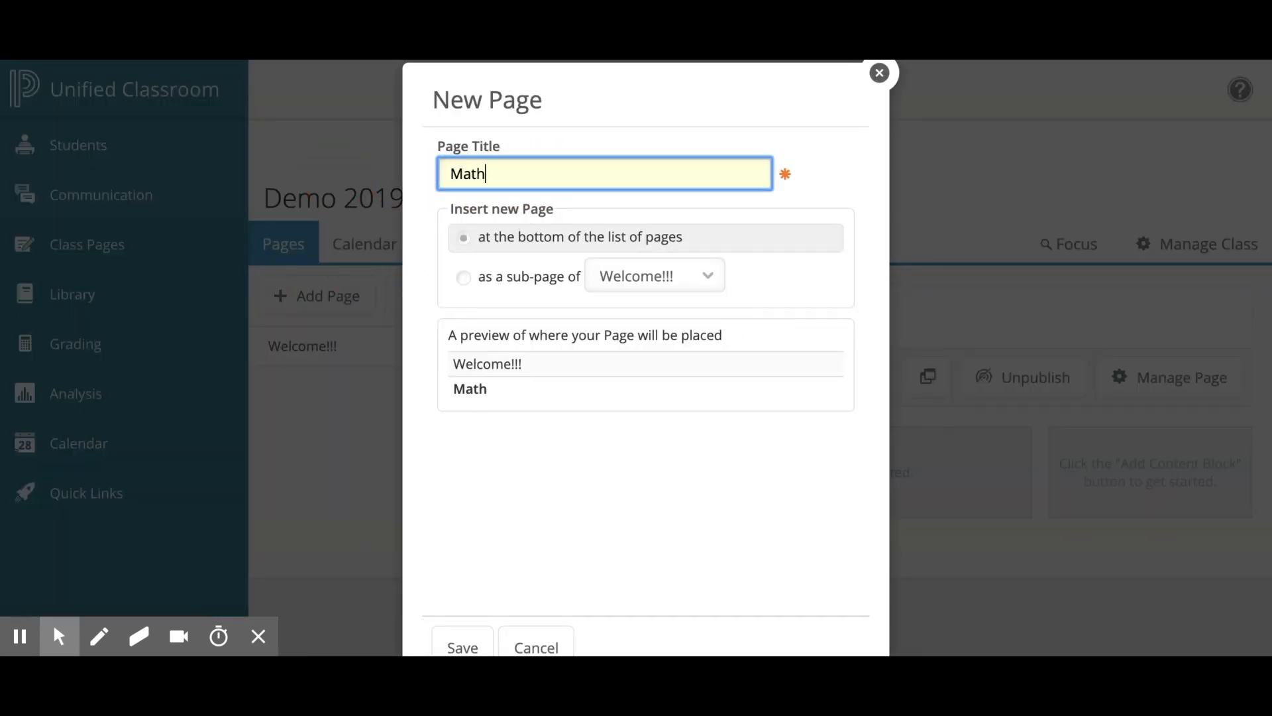
left_click(477, 290)
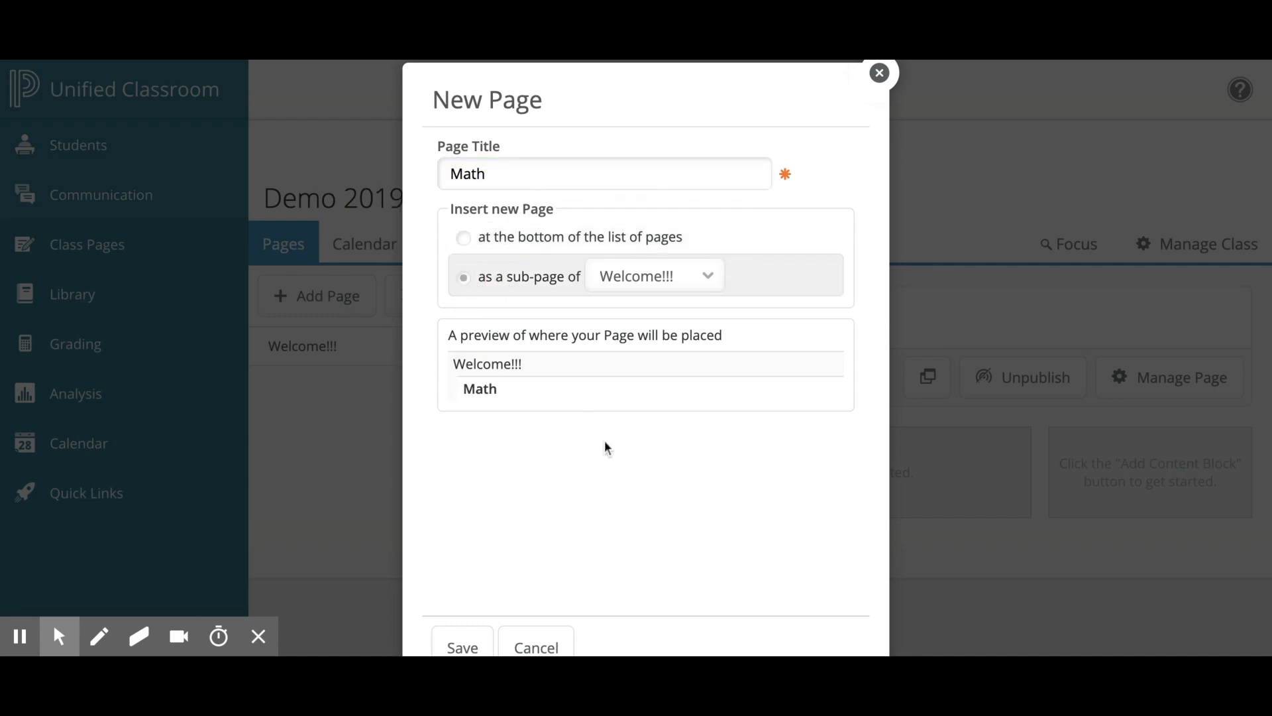
left_click(462, 646)
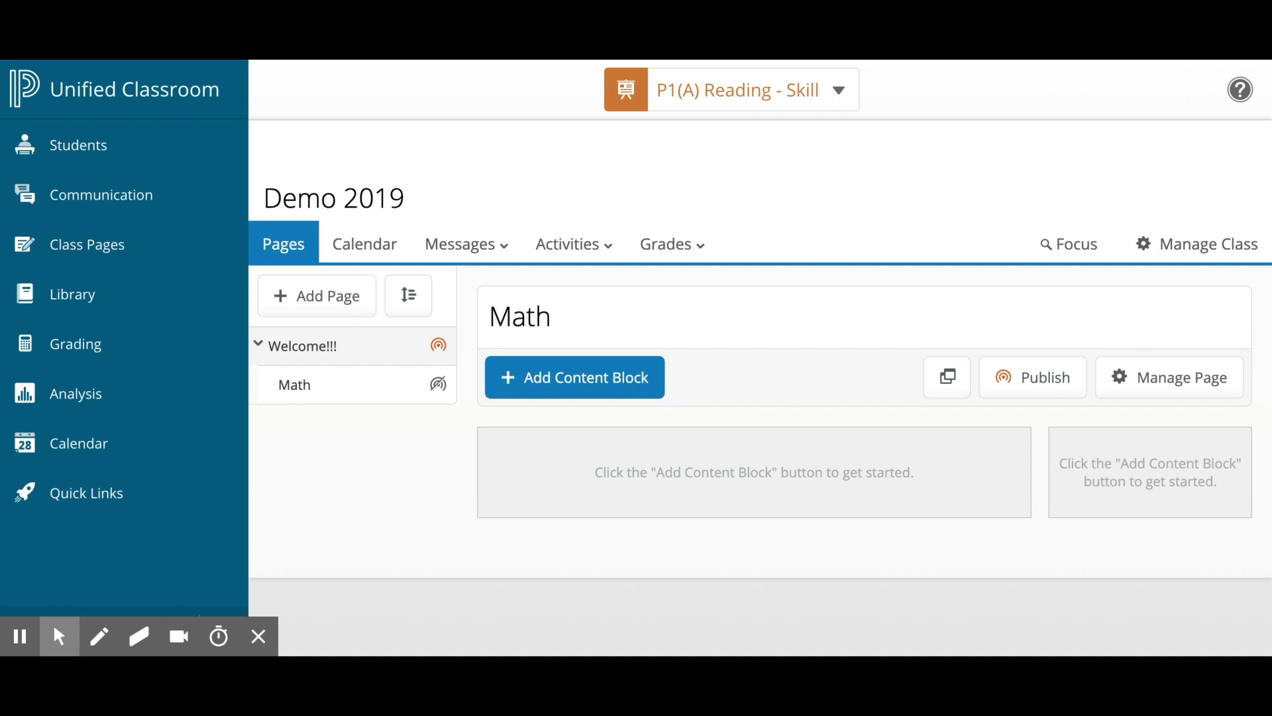
Step: Set the Math page's layout to Traditional Two
left_click(1123, 387)
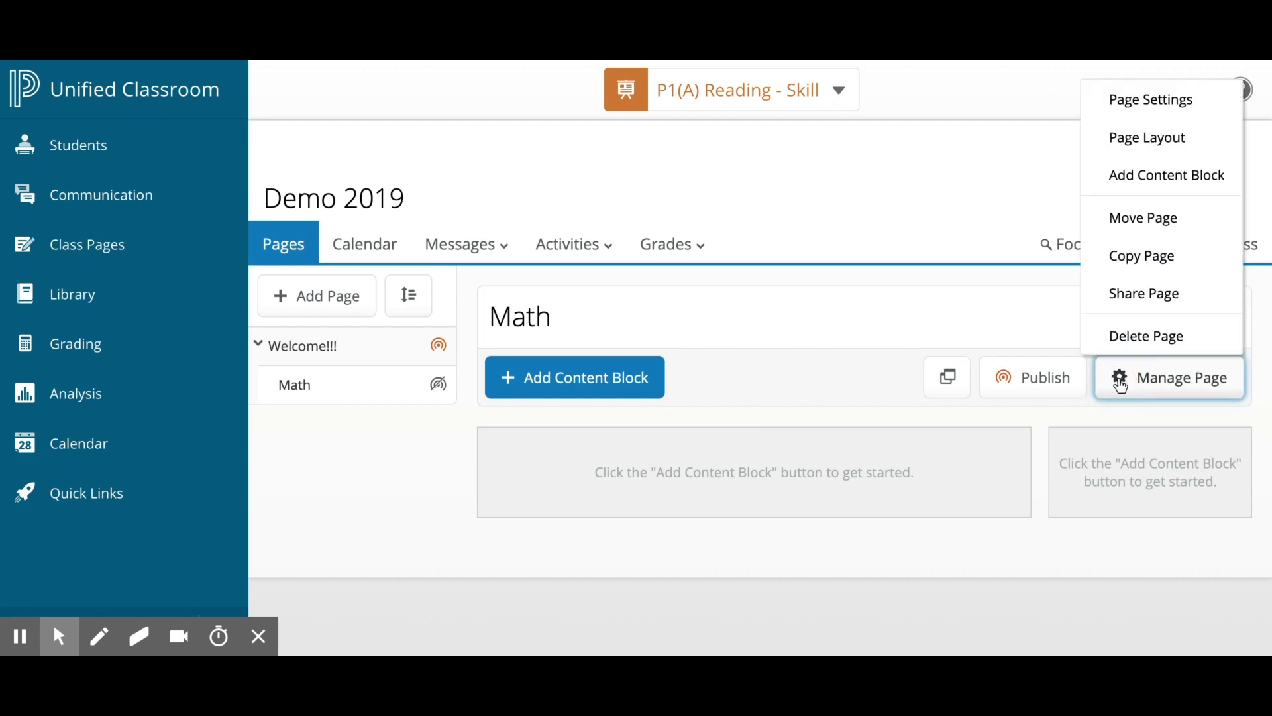
left_click(1167, 139)
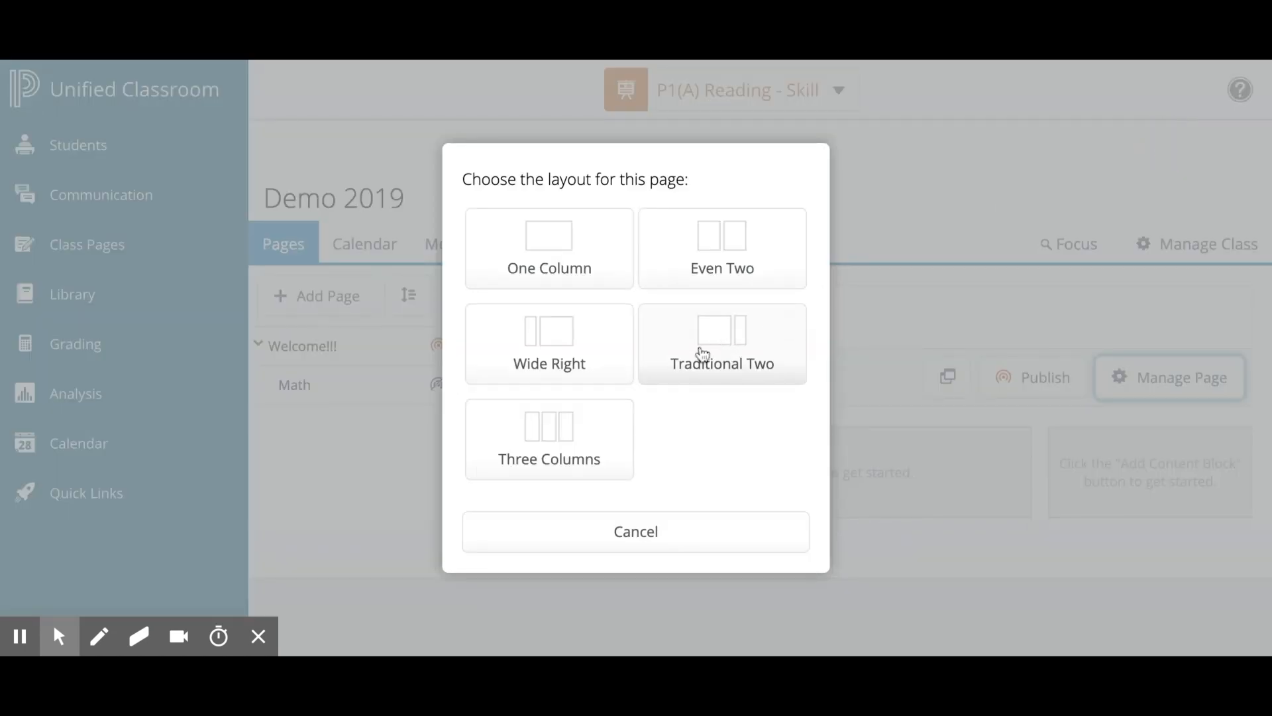
left_click(745, 351)
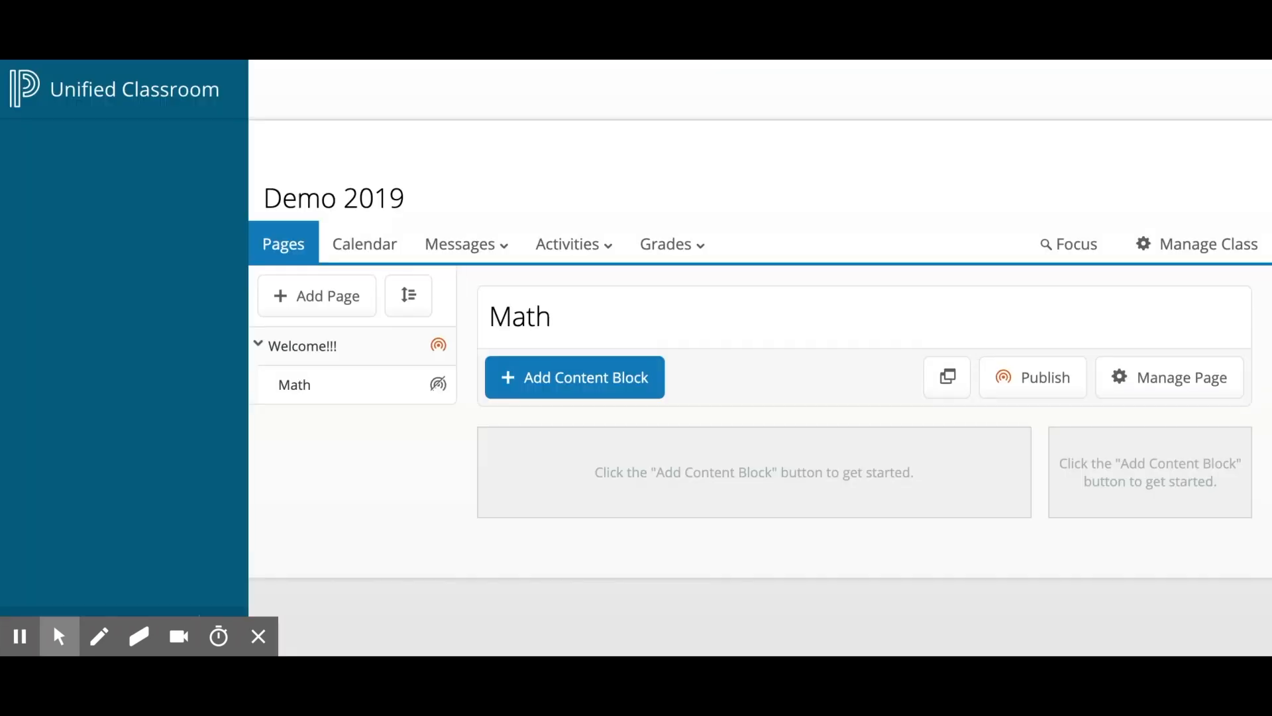
Step: Add a Mini Calendar content block to the Math page with its title hidden
left_click(1170, 384)
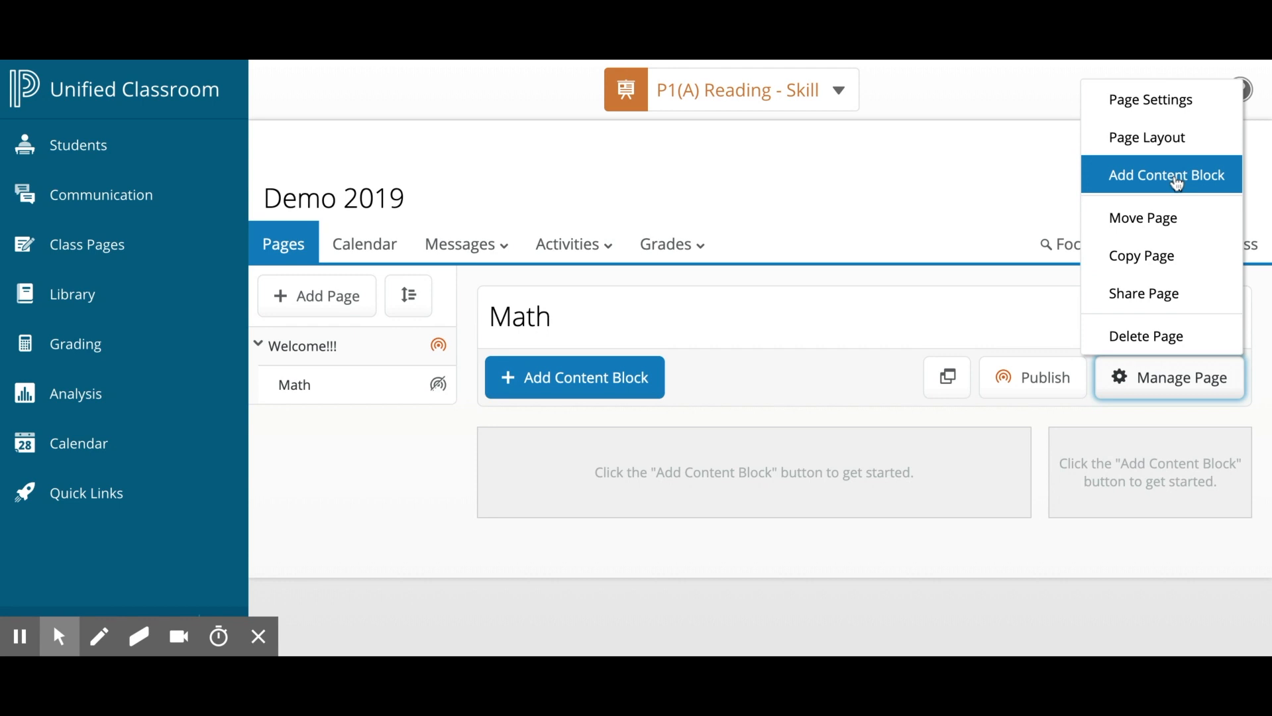
left_click(766, 398)
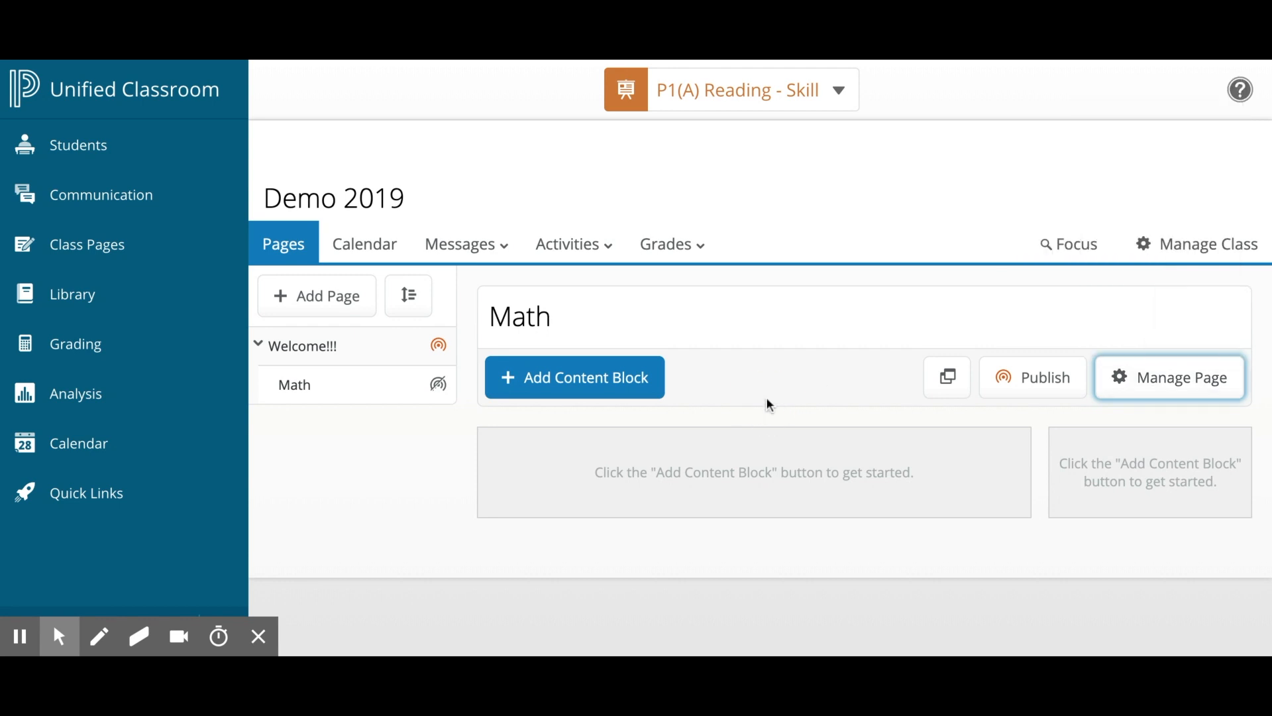
left_click(525, 381)
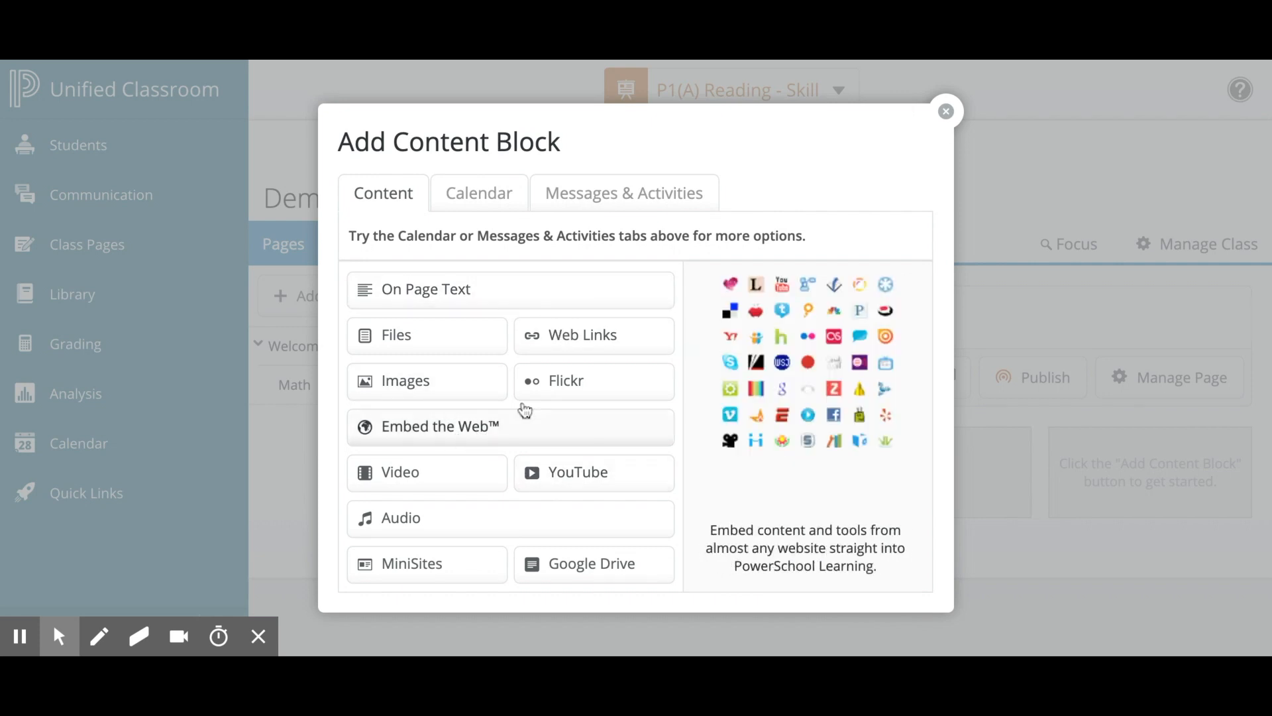
left_click(488, 201)
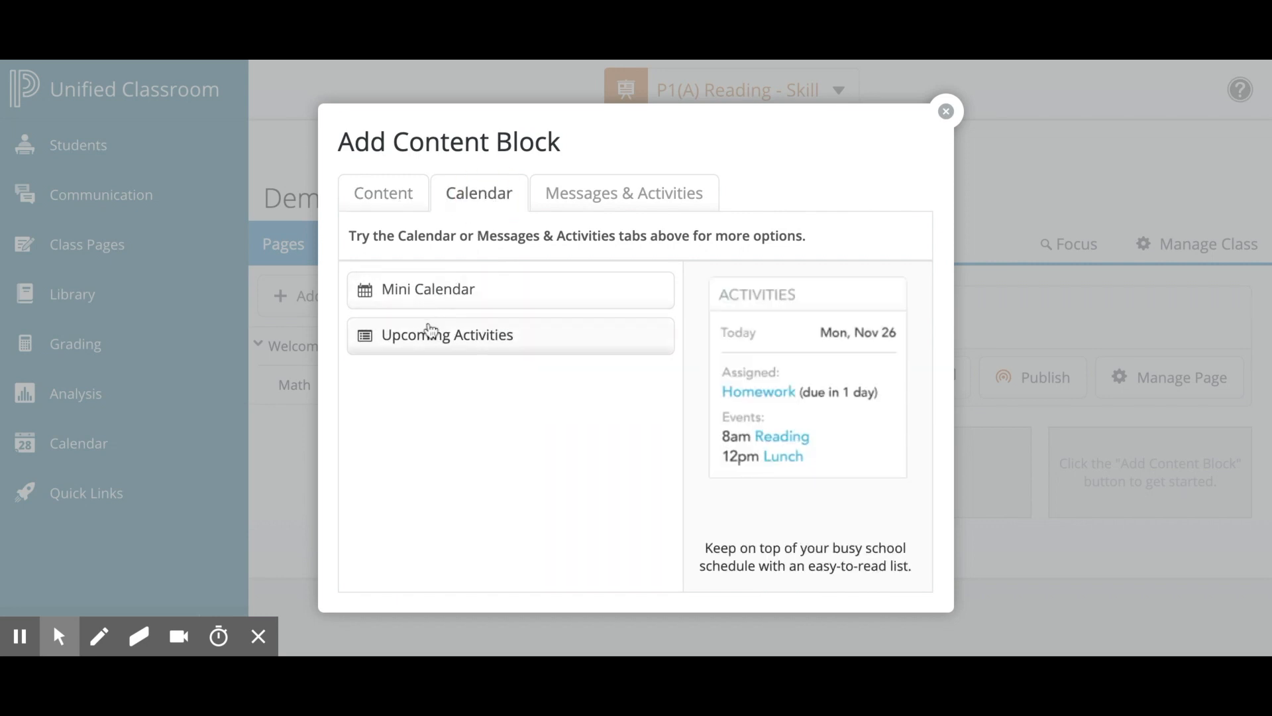
left_click(448, 292)
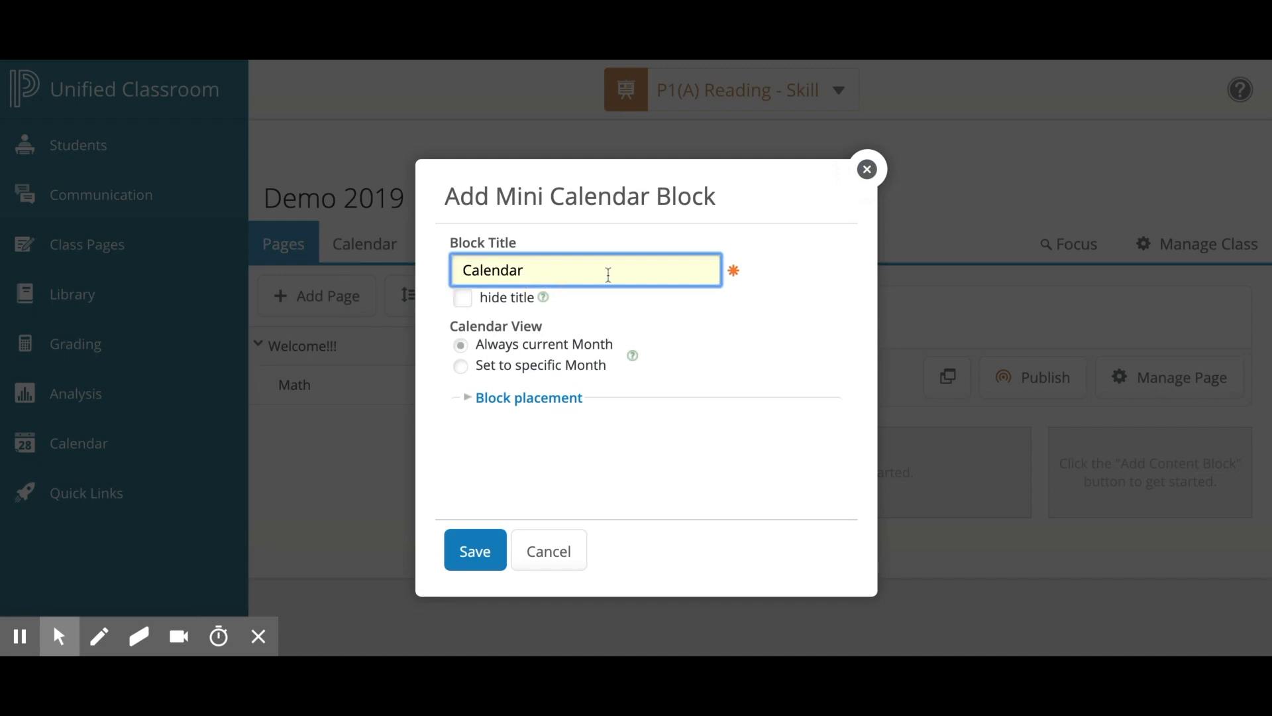
left_click(464, 300)
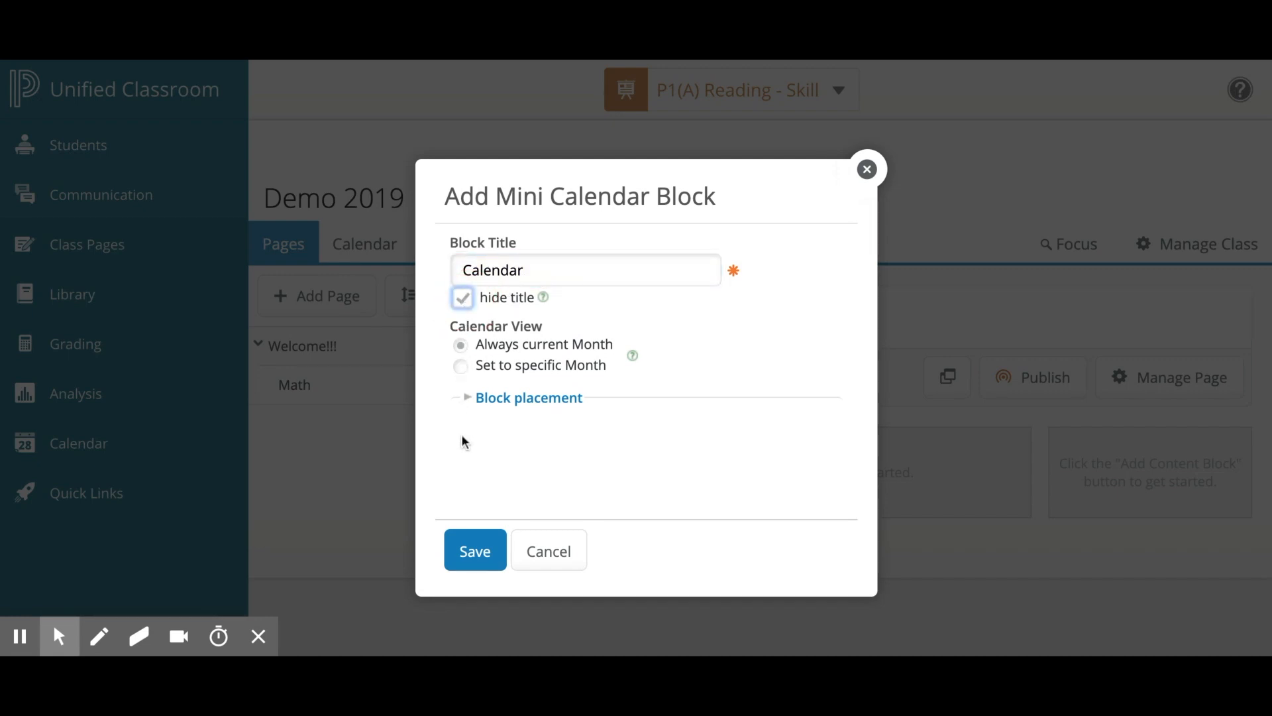
left_click(475, 552)
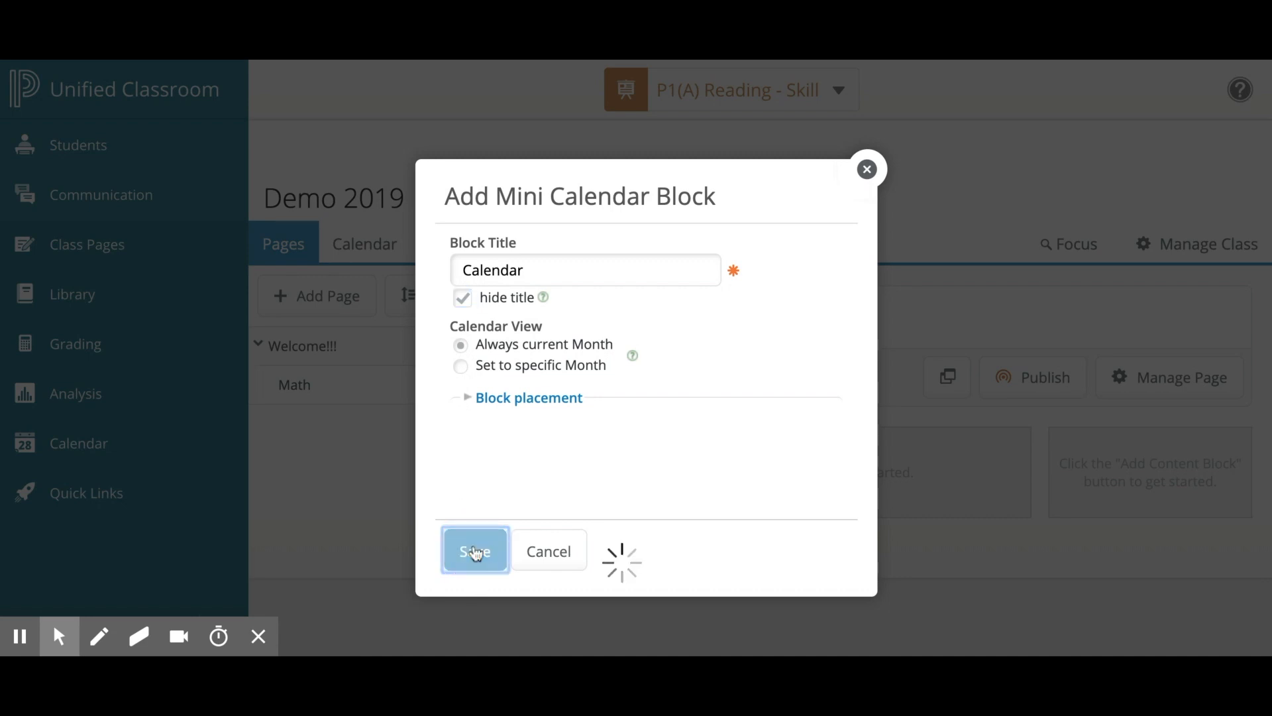
scroll(792, 539, "down", 3)
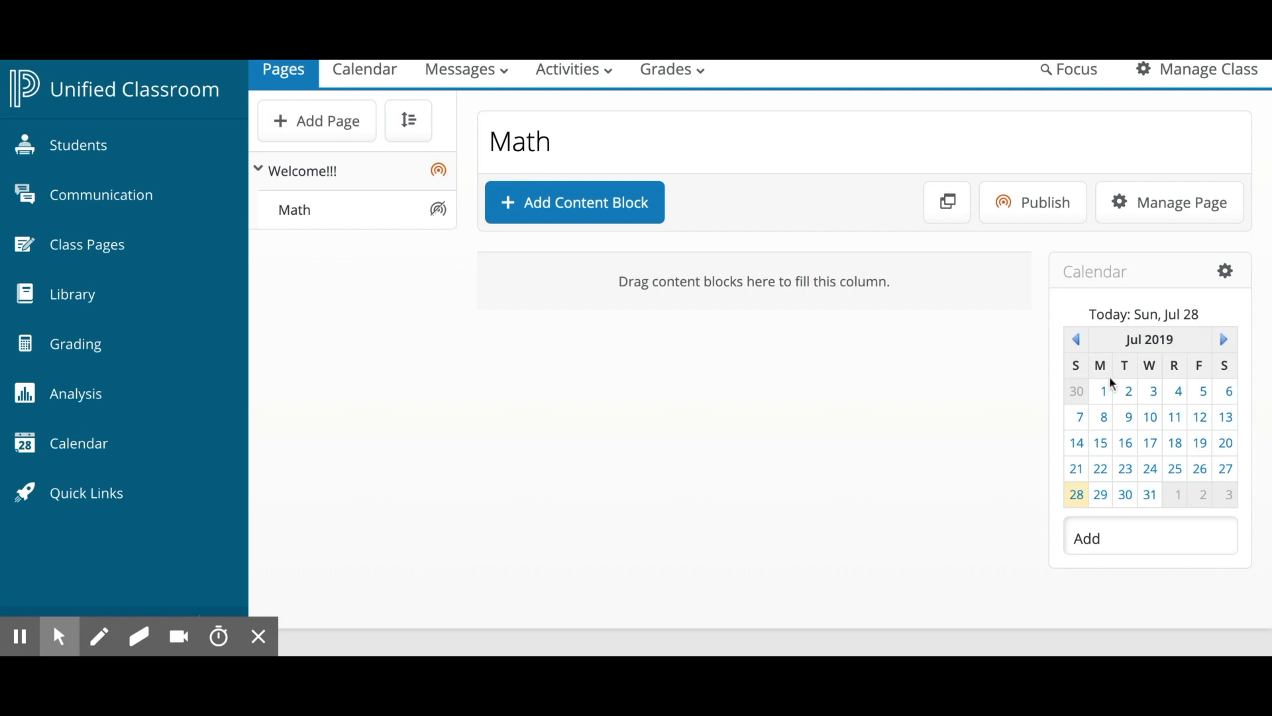
Step: Start an On Page Text content block on the Math page titled Welcome, with its title hidden
scroll(844, 415, "up", 3)
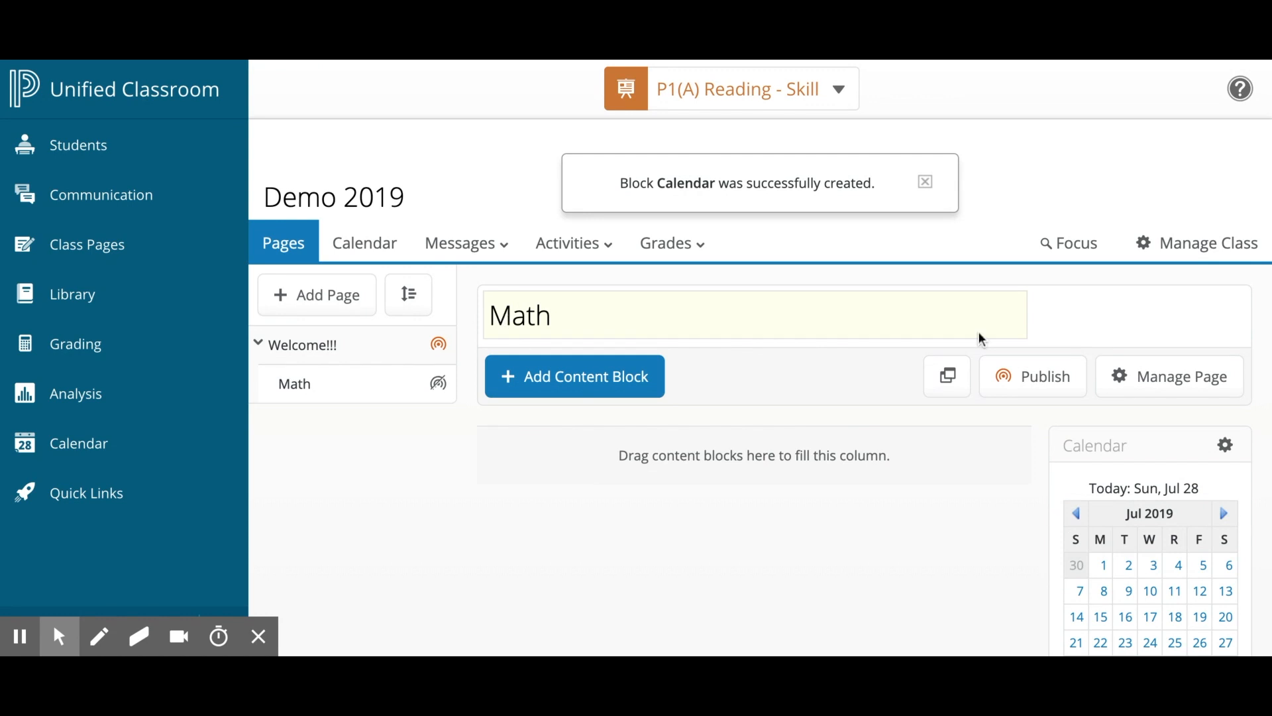
left_click(542, 381)
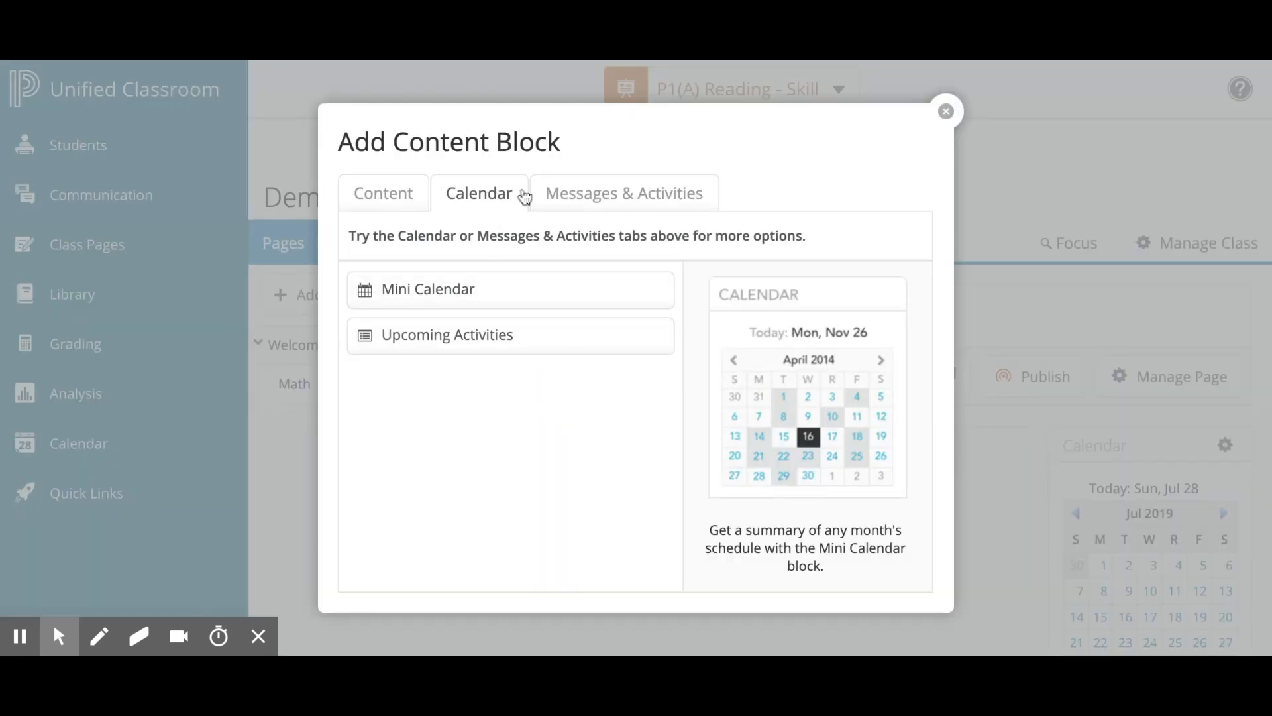
left_click(602, 196)
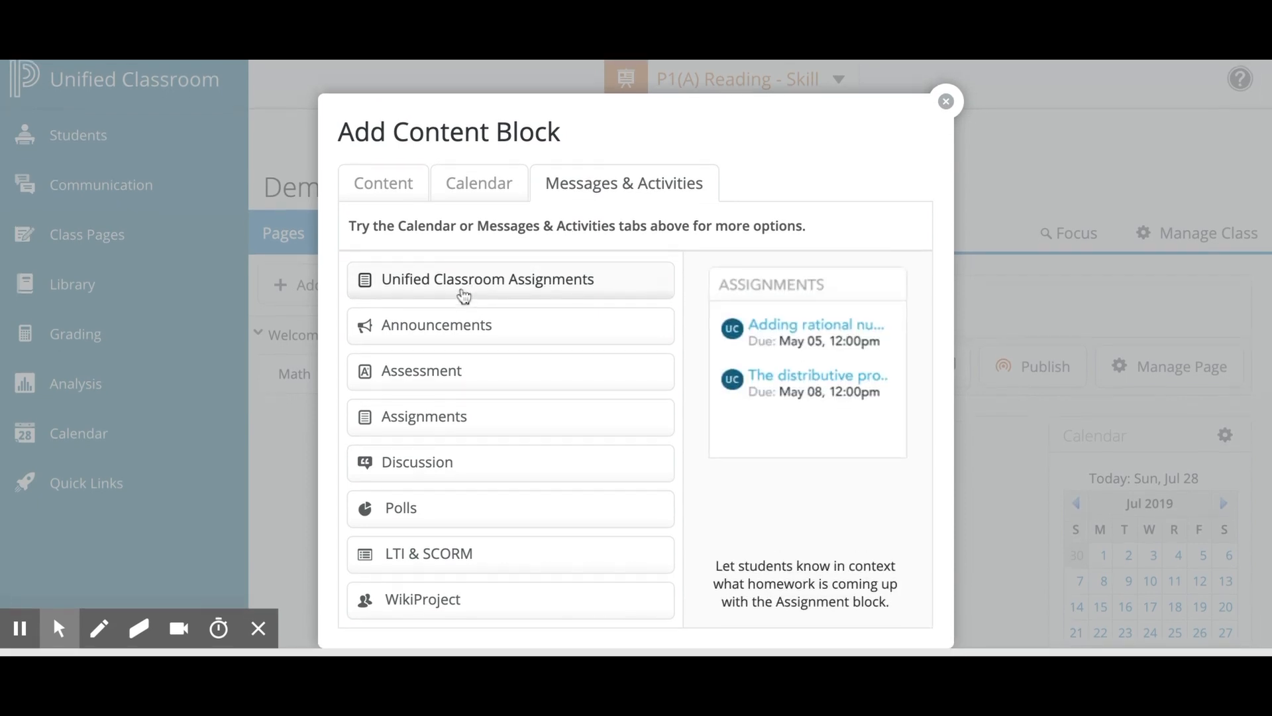
left_click(406, 207)
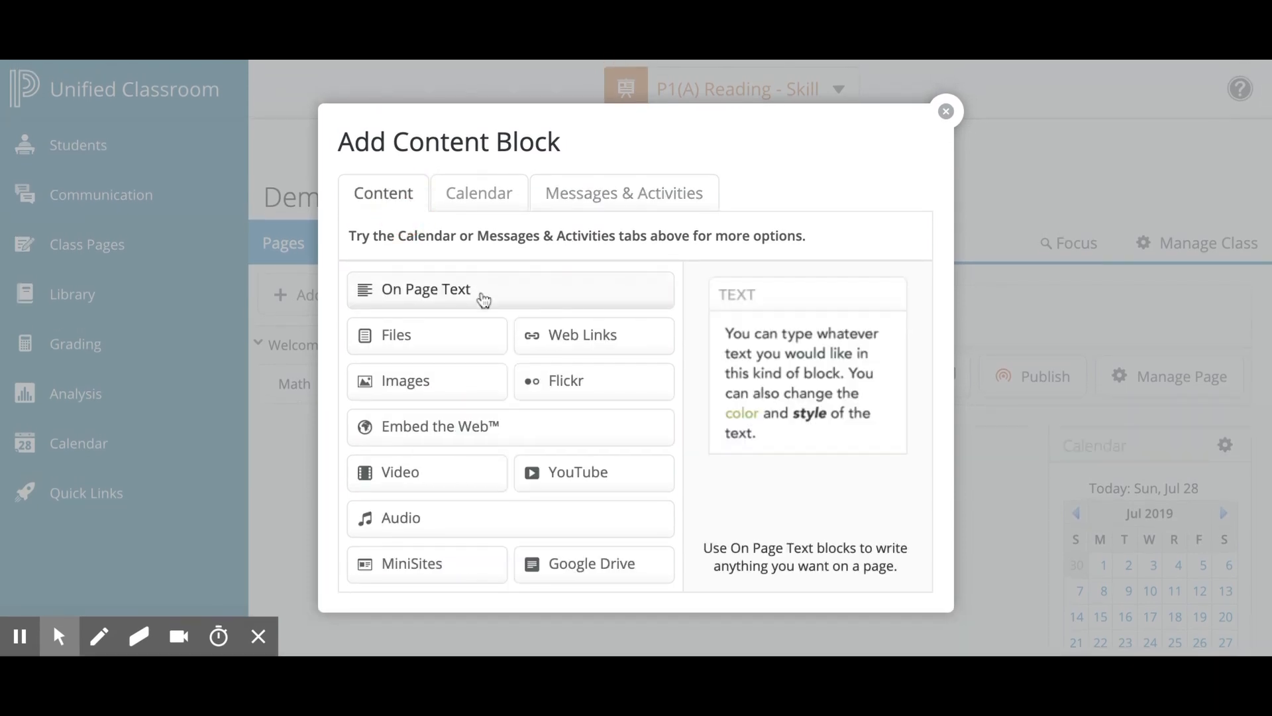
left_click(483, 298)
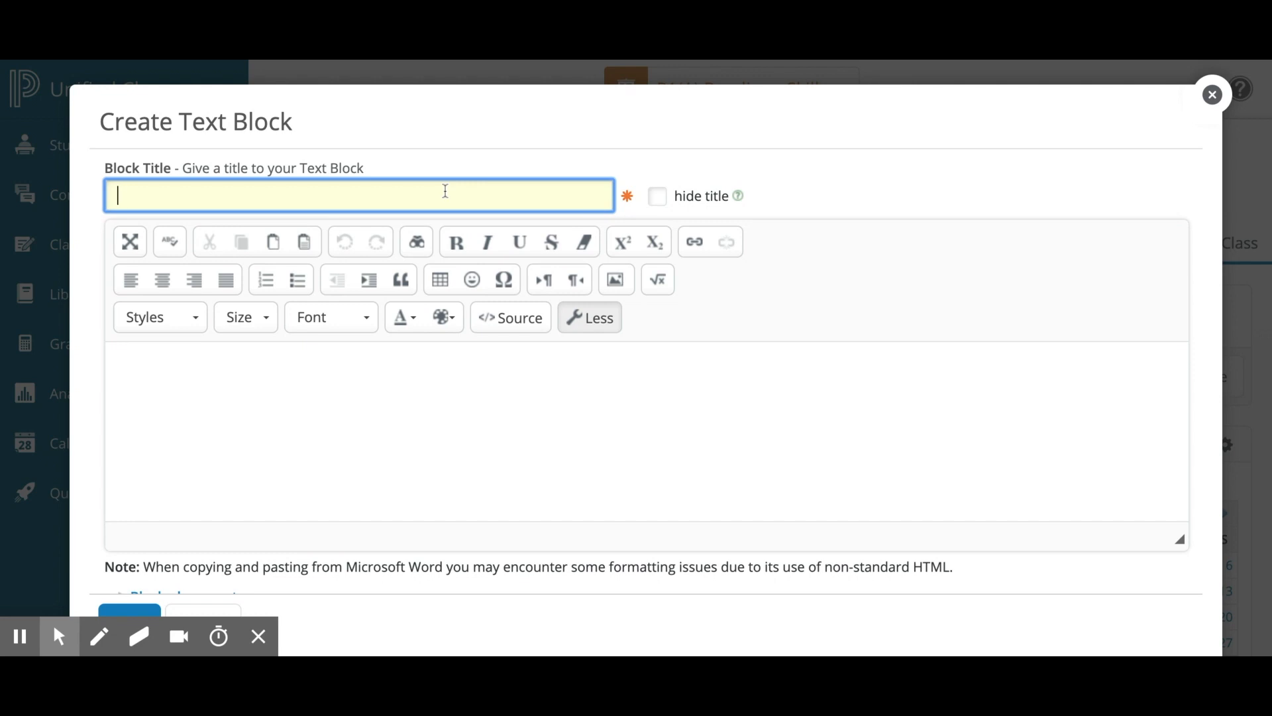
type("Welcome")
left_click(658, 197)
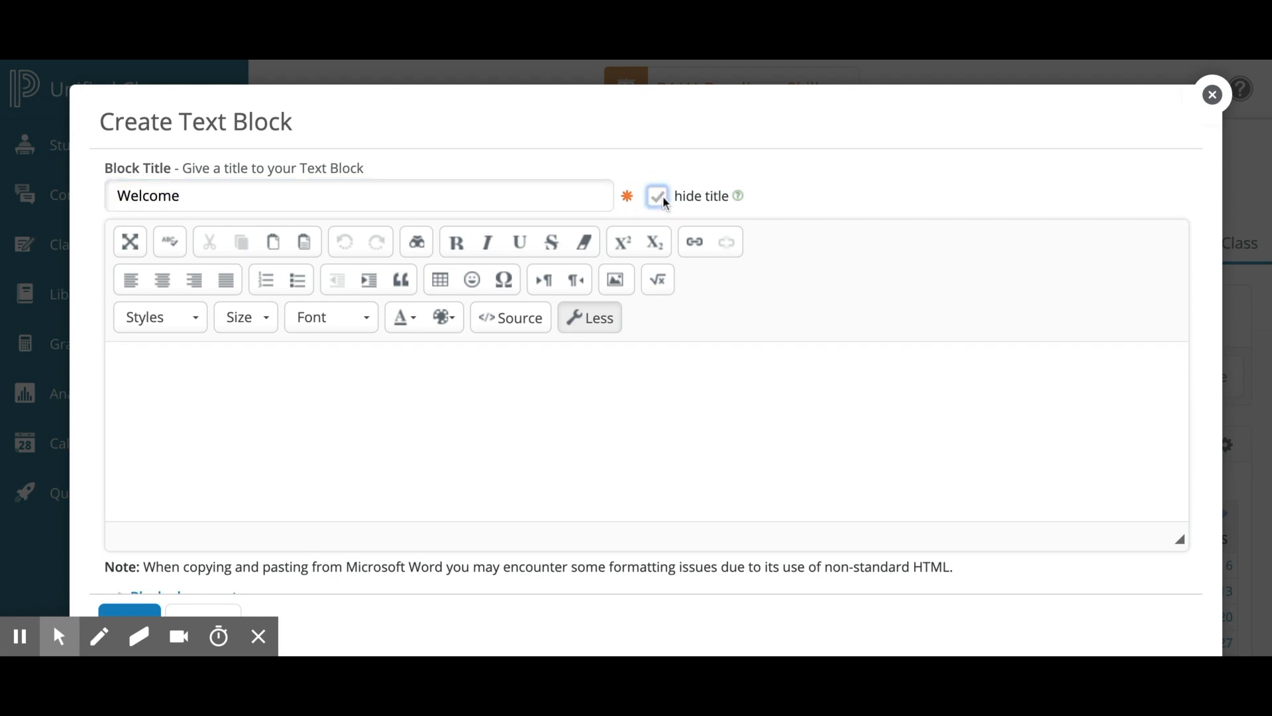
Step: Set the text block's body to the Georgia font with centred alignment
left_click(170, 370)
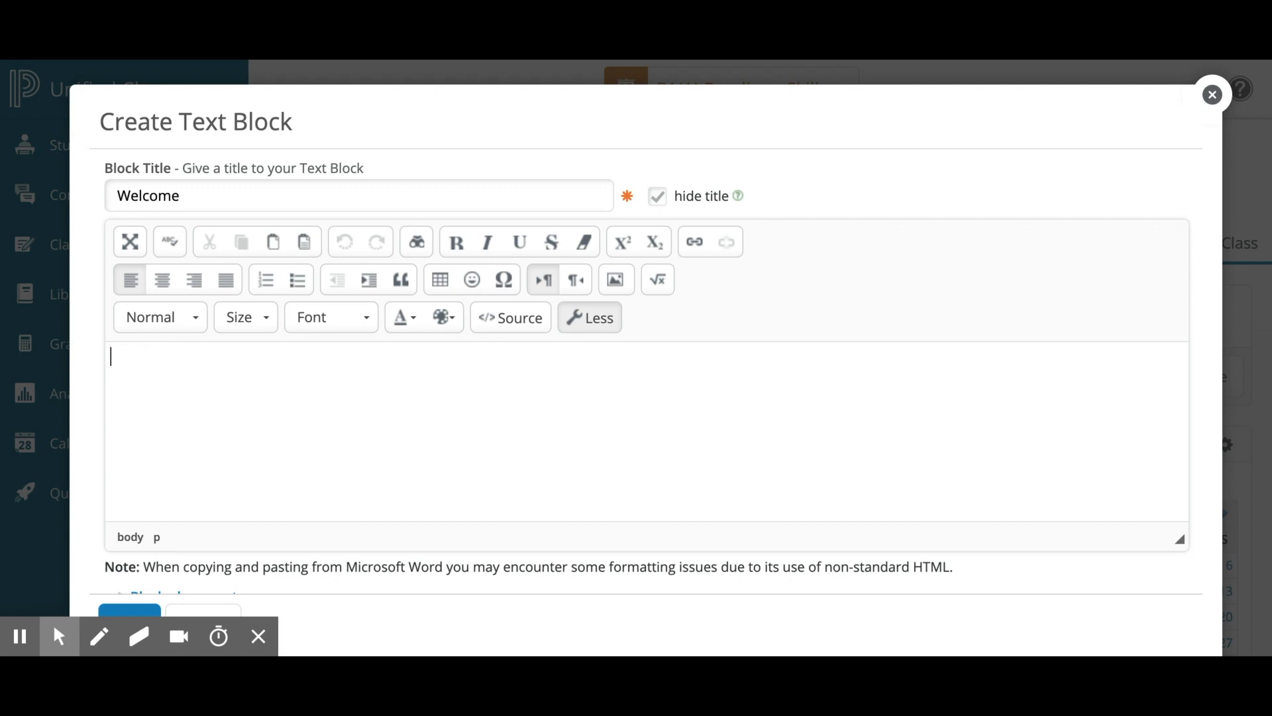
left_click(171, 322)
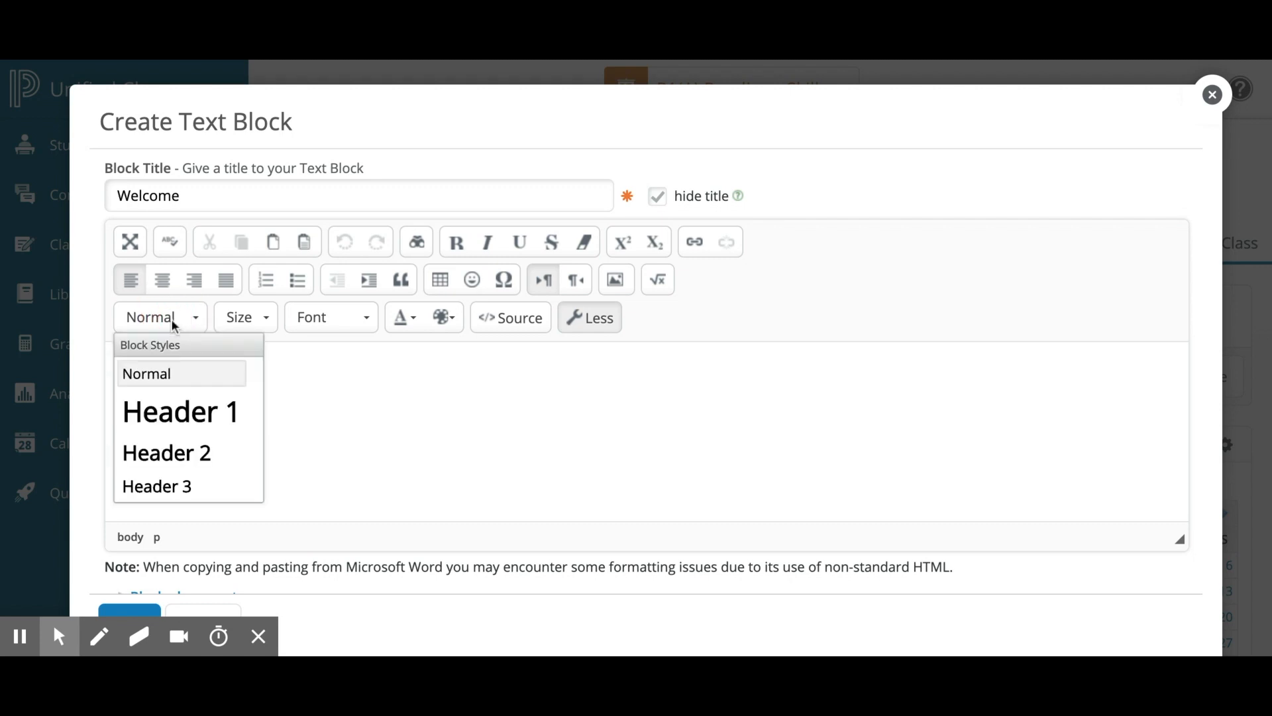
left_click(338, 366)
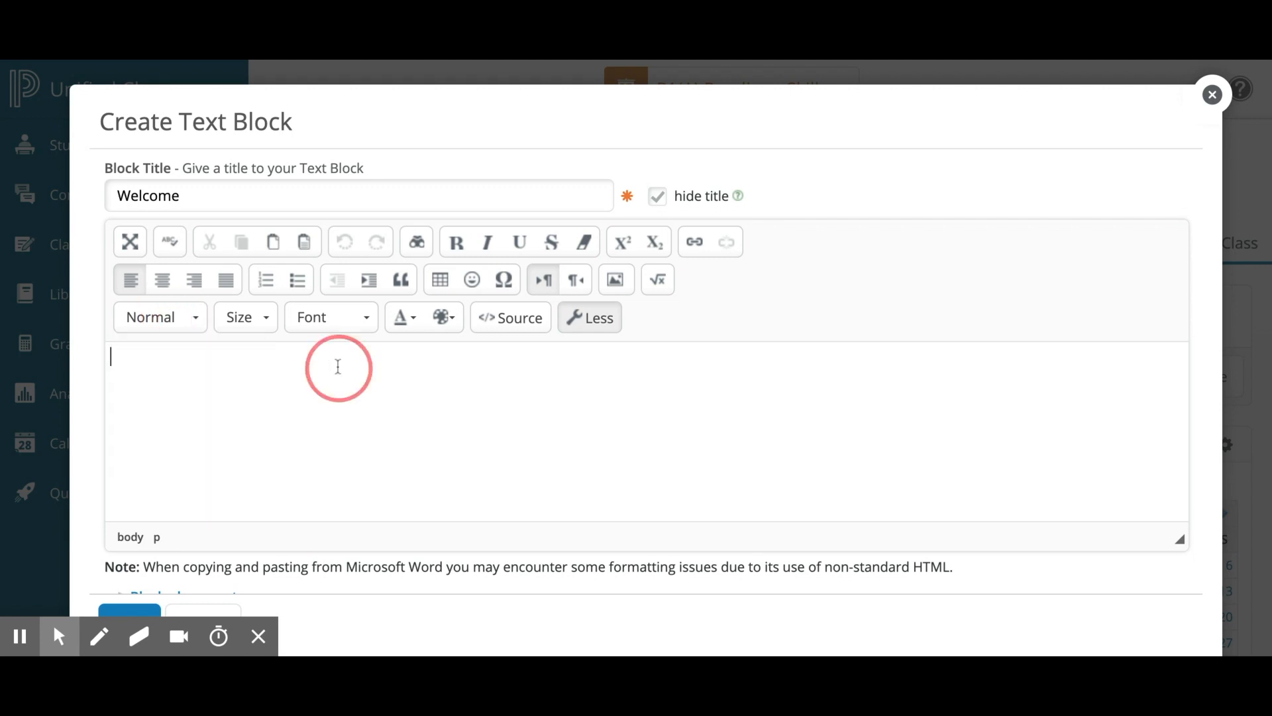
left_click(249, 318)
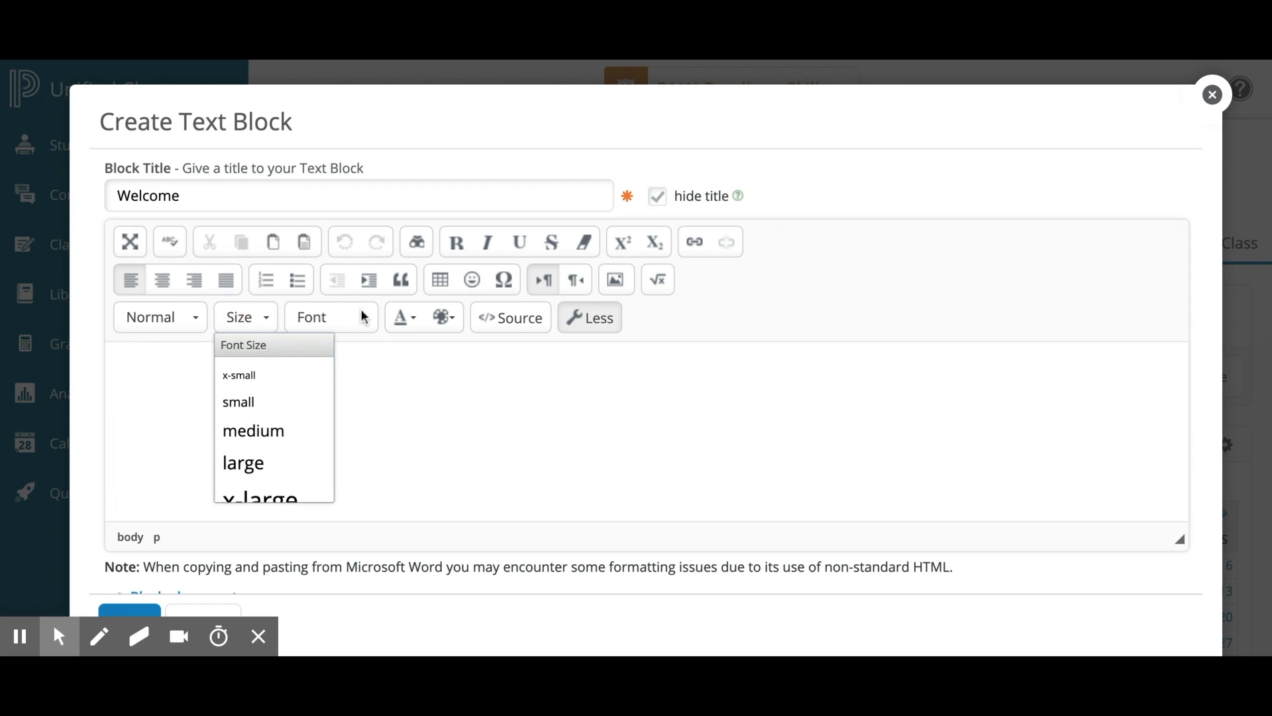
left_click(363, 316)
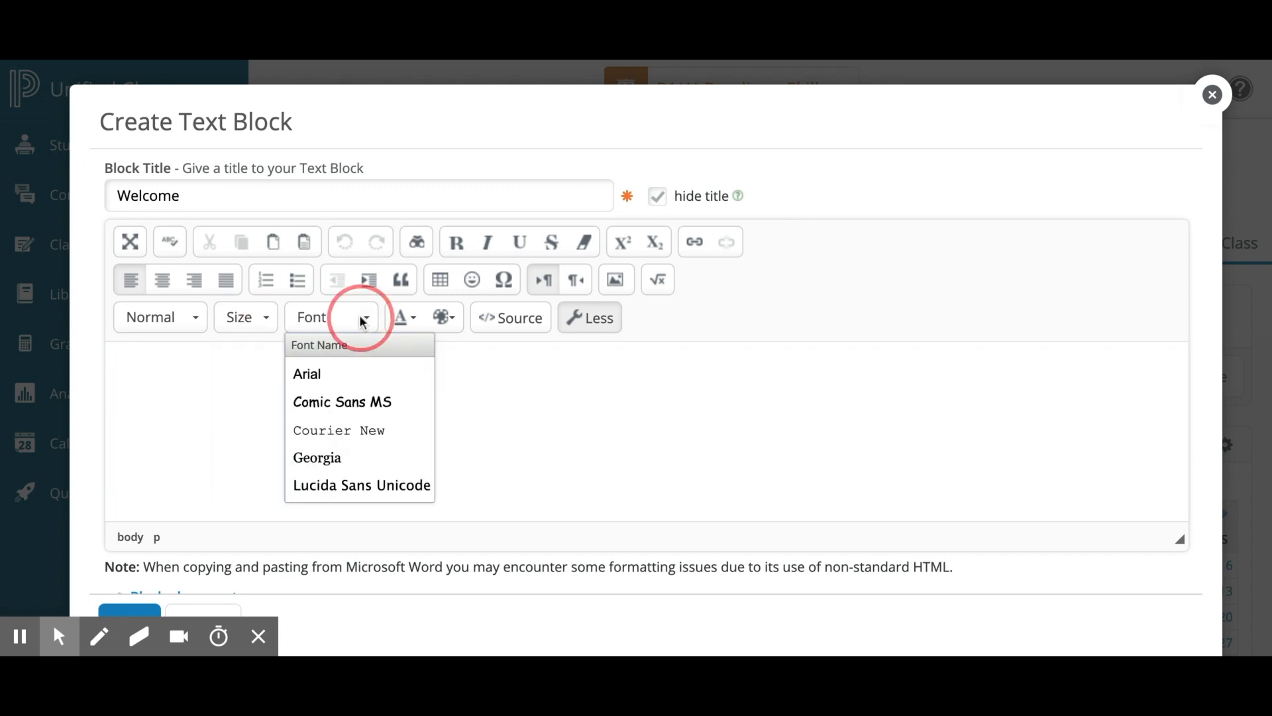
left_click(358, 446)
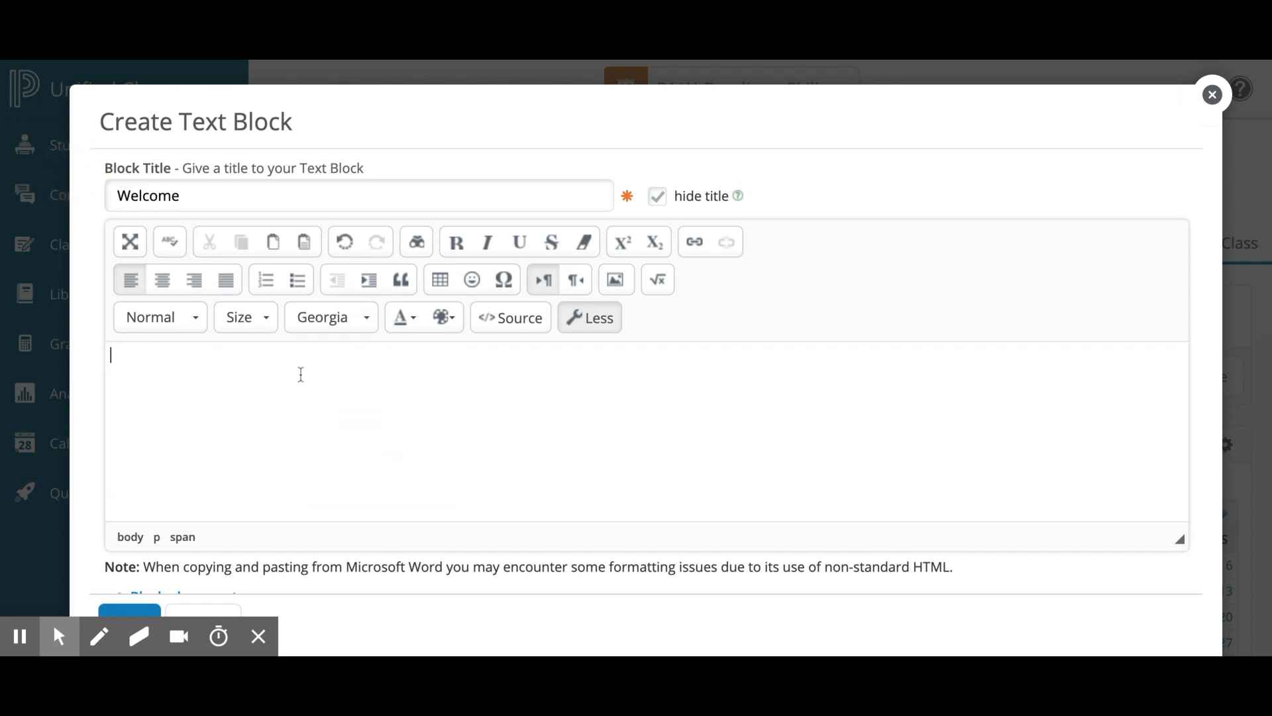
left_click(166, 279)
Step: Enter the body text "Welcome students! So glad you are here!" in the text block
type("WElcome students! Sjo gla")
key("BackSpace")
key("BackSpace")
key("BackSpace")
key("BackSpace")
key("BackSpace")
key("BackSpace")
type("o glad you are here!")
left_click(549, 357)
key("BackSpace")
type("e")
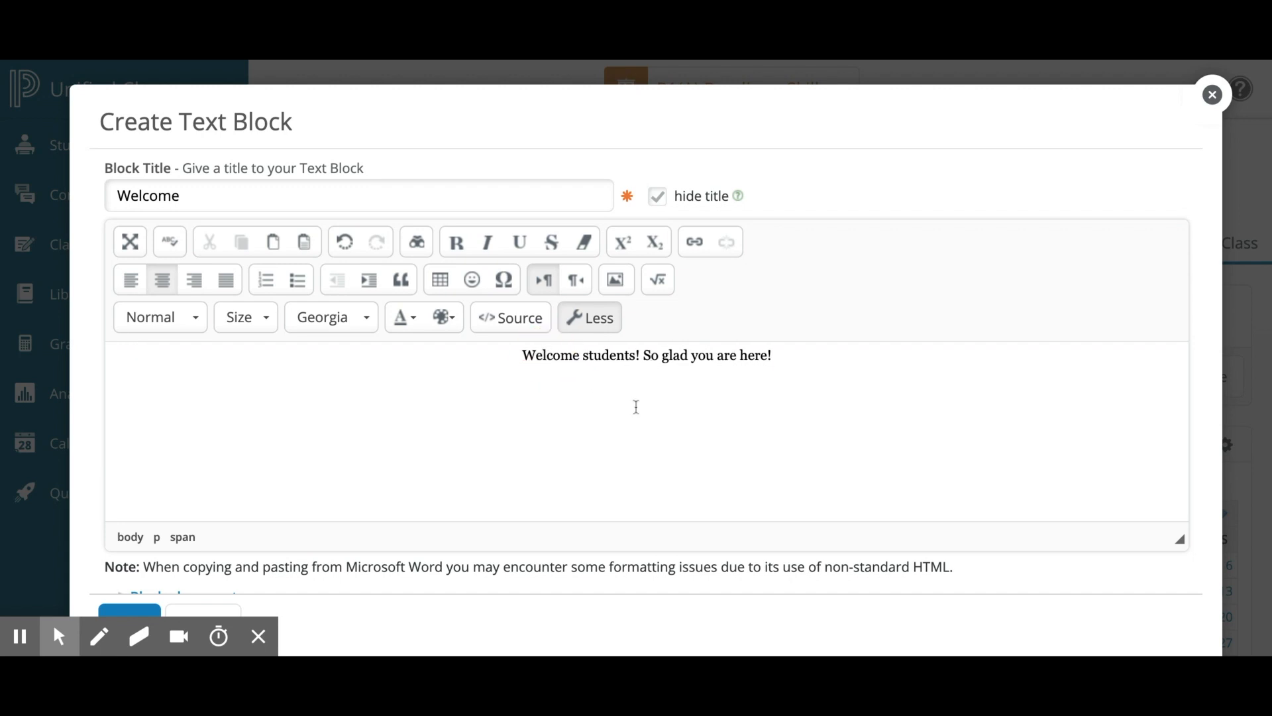
Step: Save the Welcome text block and move it into the Math page's empty wide column
scroll(321, 464, "down", 1)
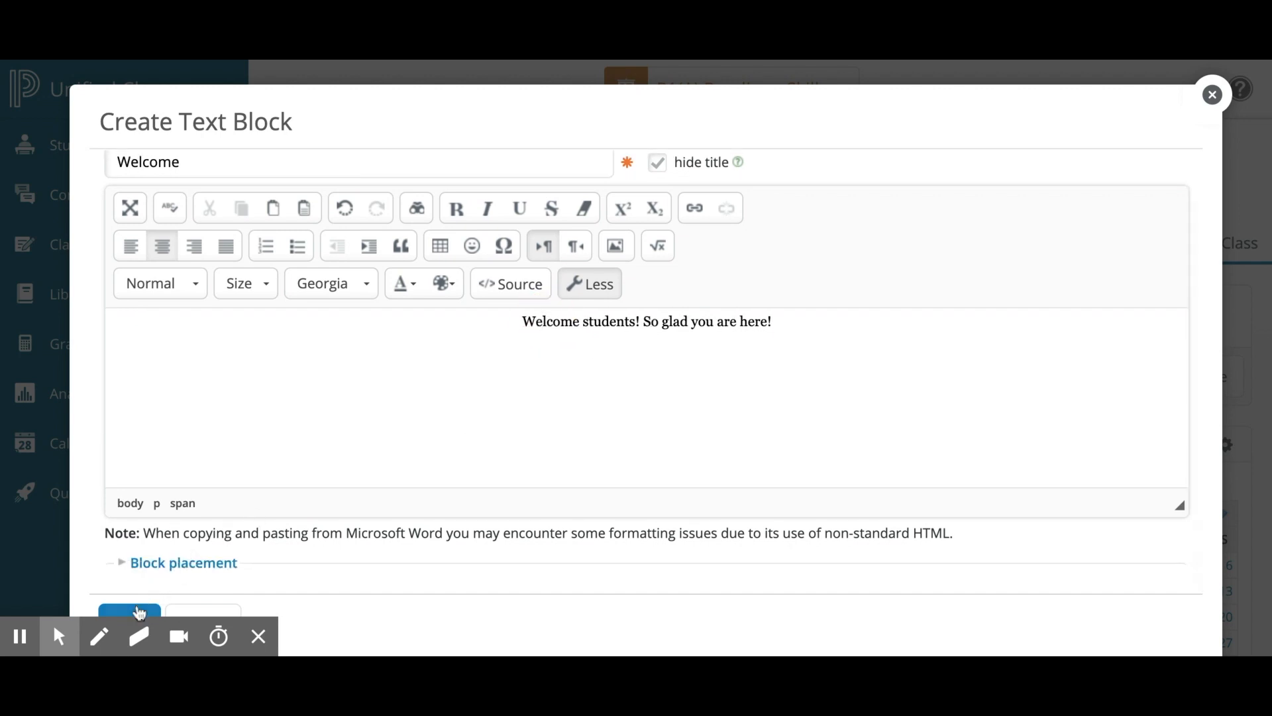
left_click(139, 611)
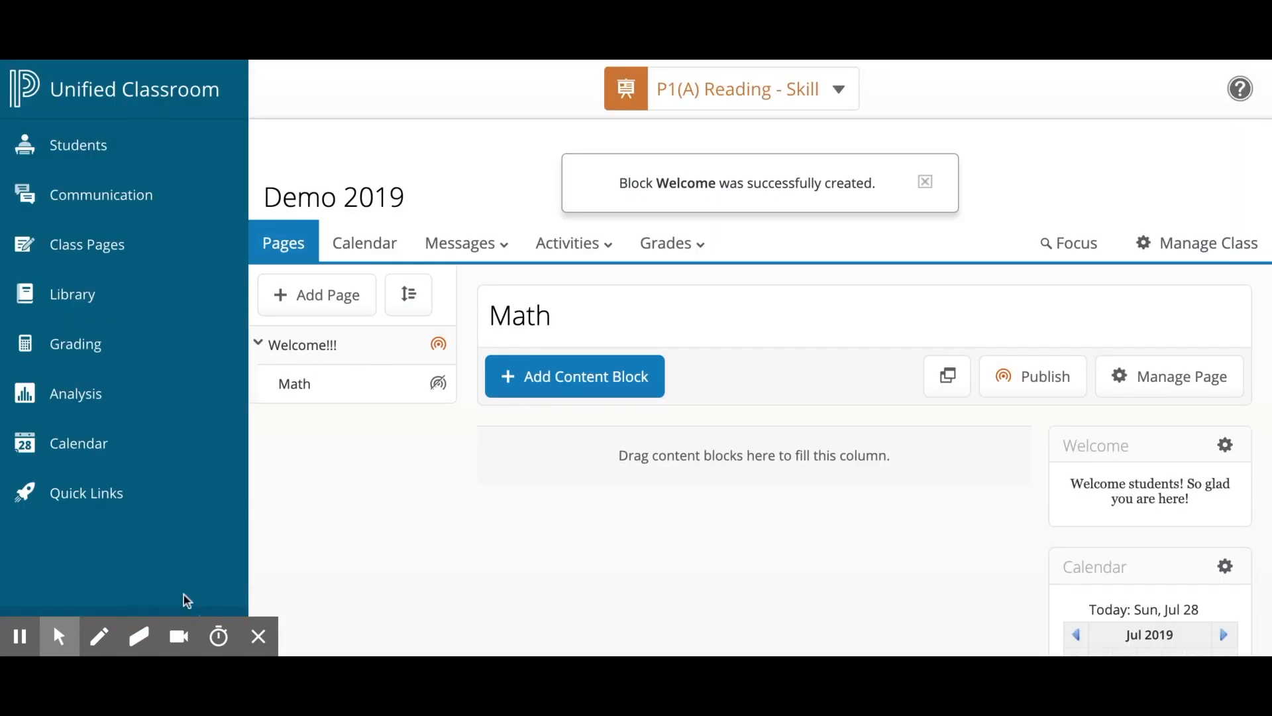
left_click(1104, 444)
left_click_drag(1103, 445, 524, 438)
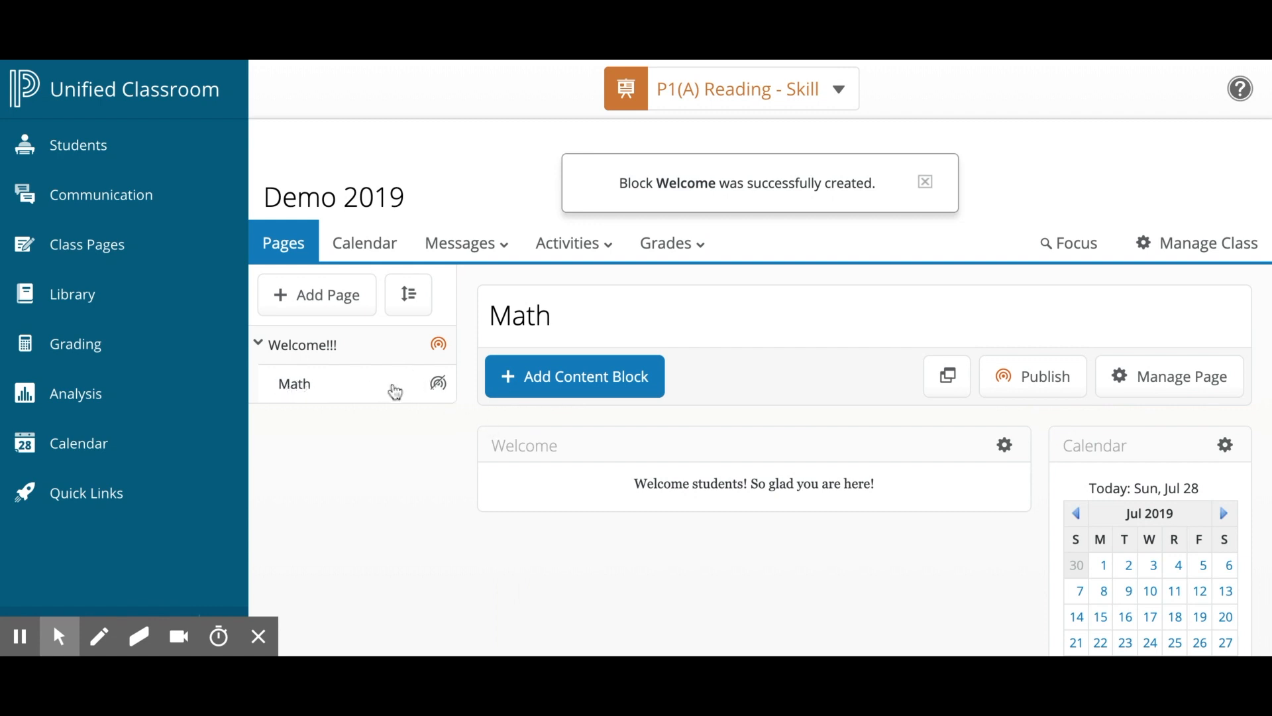
Step: Publish the Math page immediately using the Publish now option
left_click(439, 388)
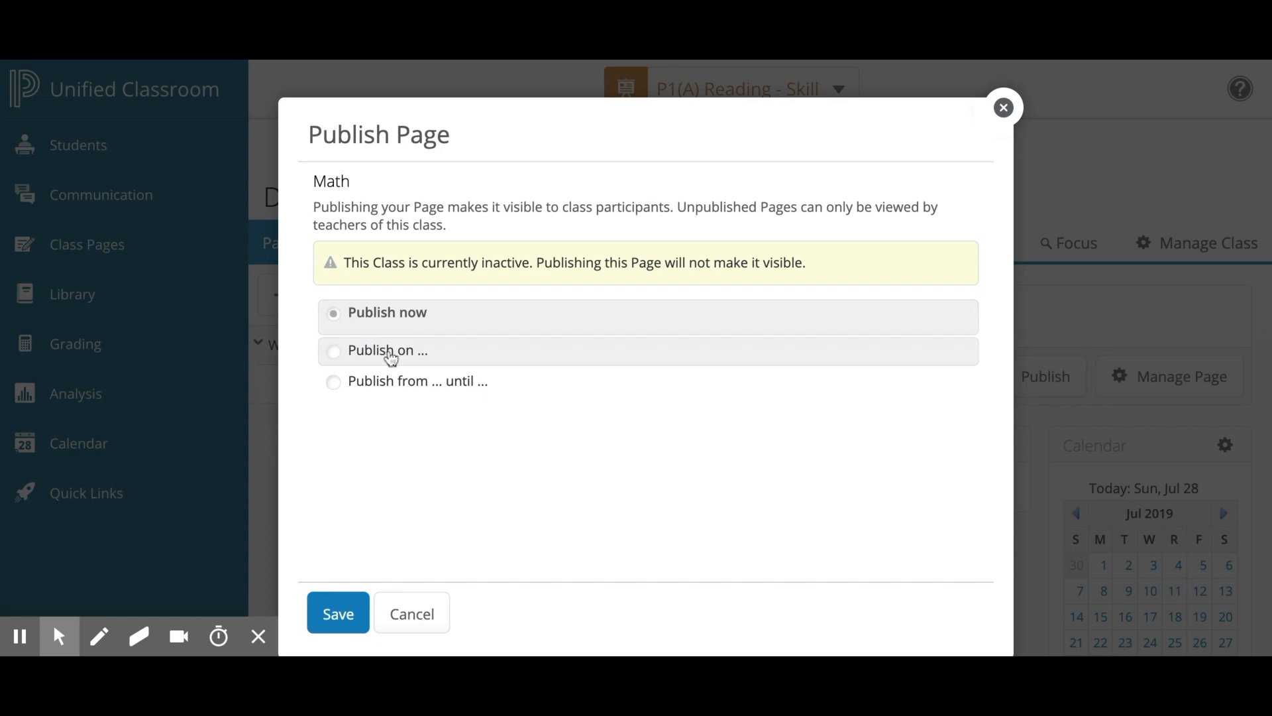
left_click(387, 351)
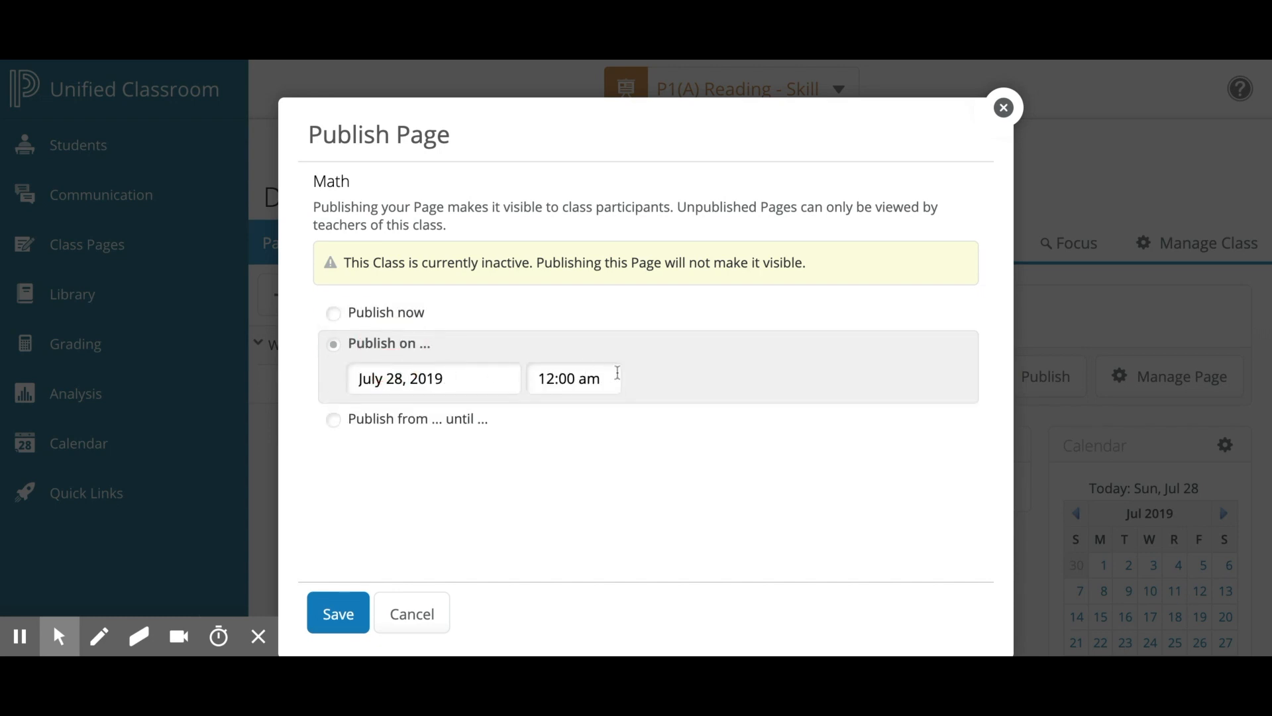
left_click(383, 428)
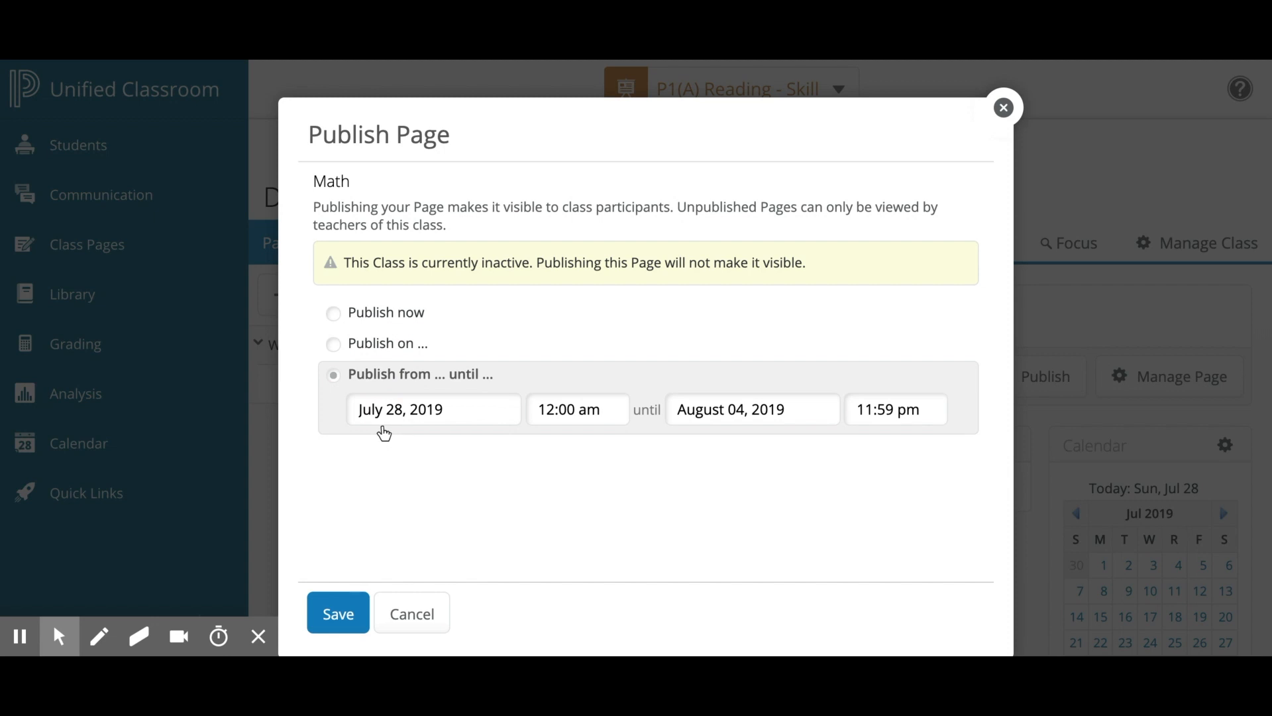
left_click(389, 317)
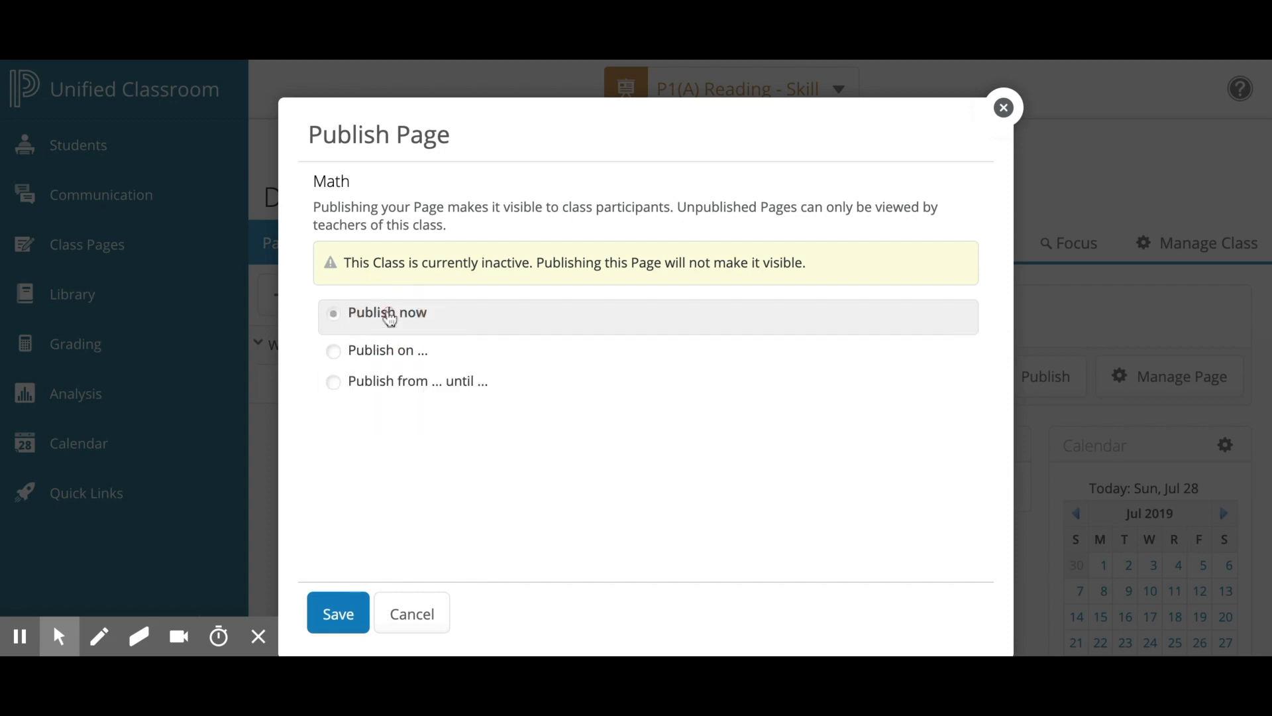
left_click(343, 605)
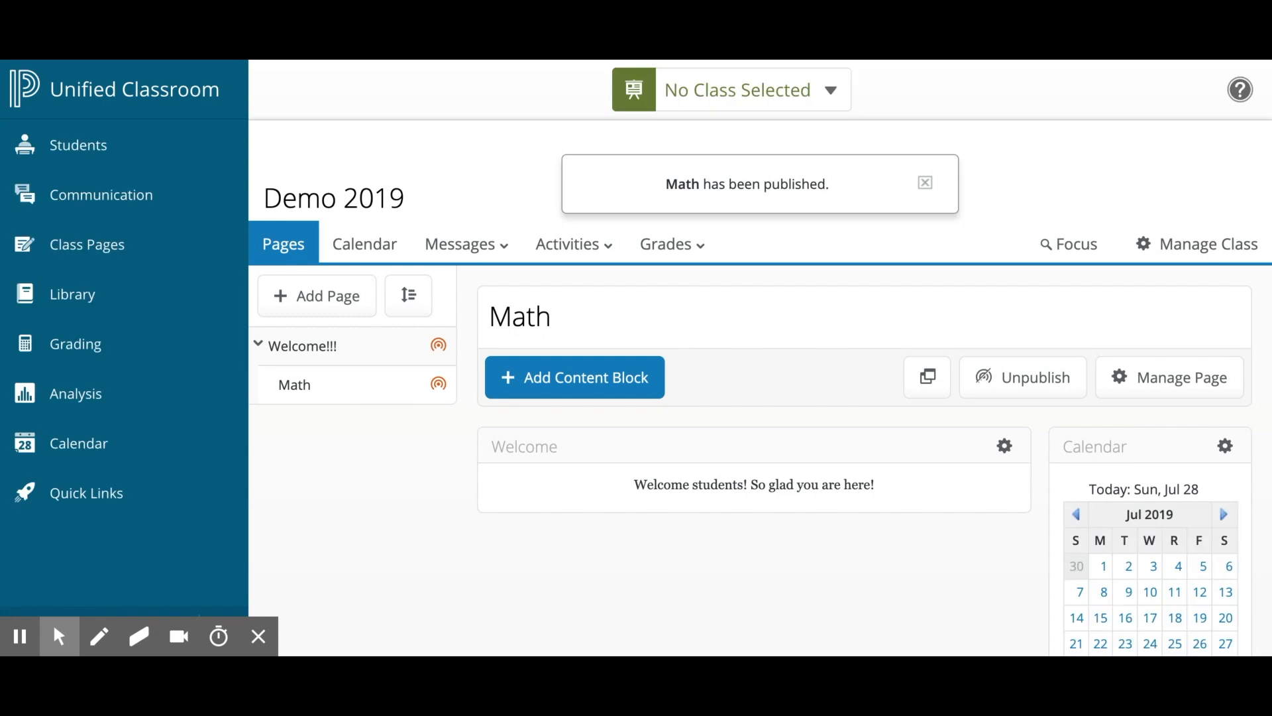
Step: Review the Merge Classes options for combining Demo 2019's content with an imported class roster, and close them without merging
left_click(1196, 245)
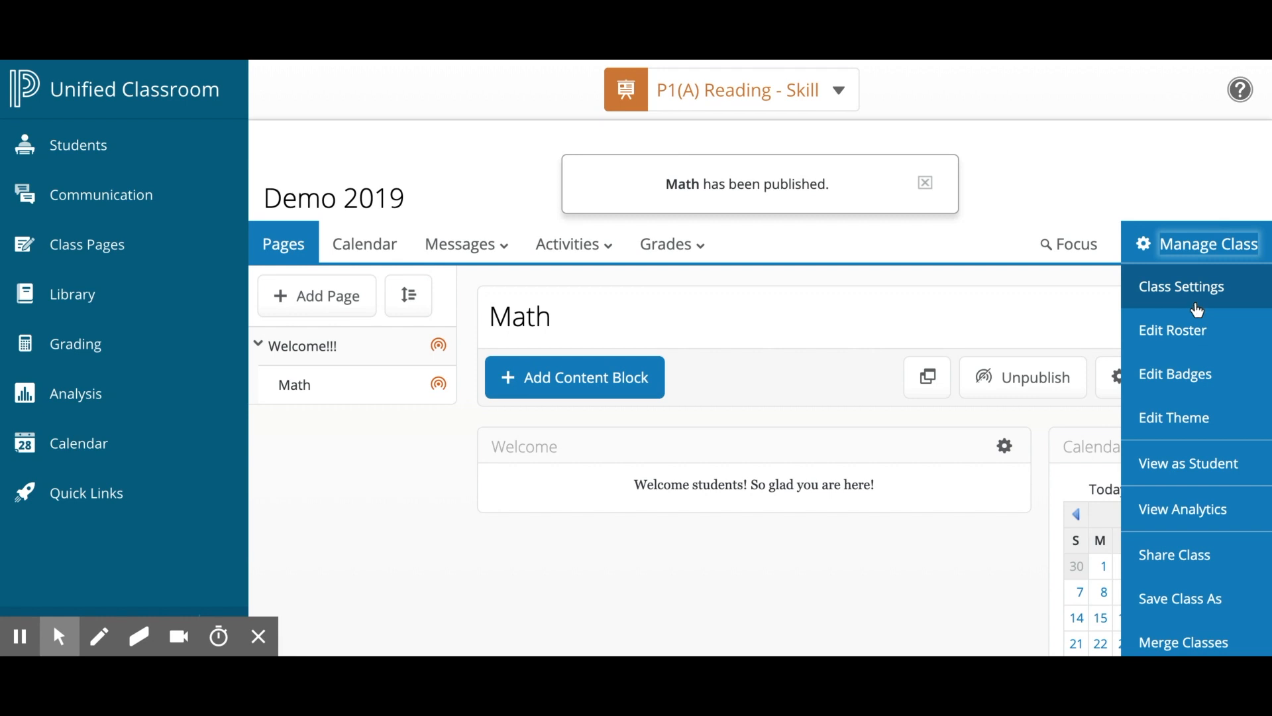
scroll(1198, 309, "down", 2)
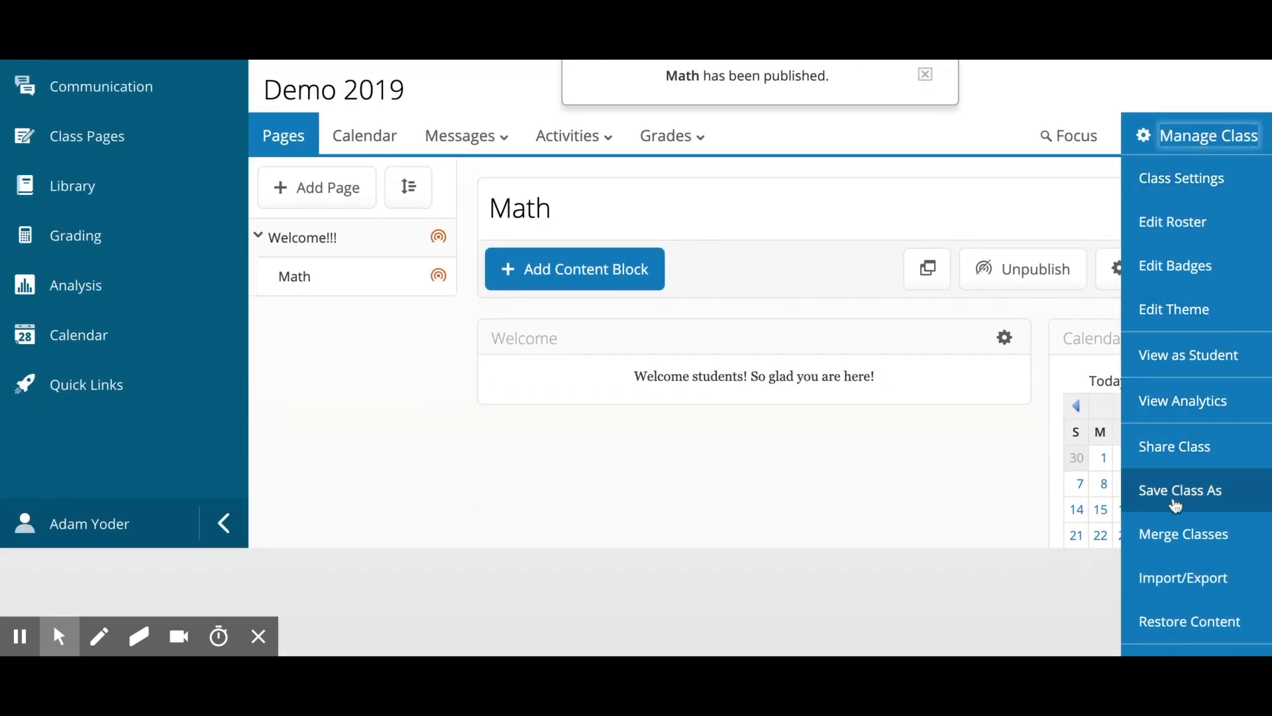
left_click(1180, 544)
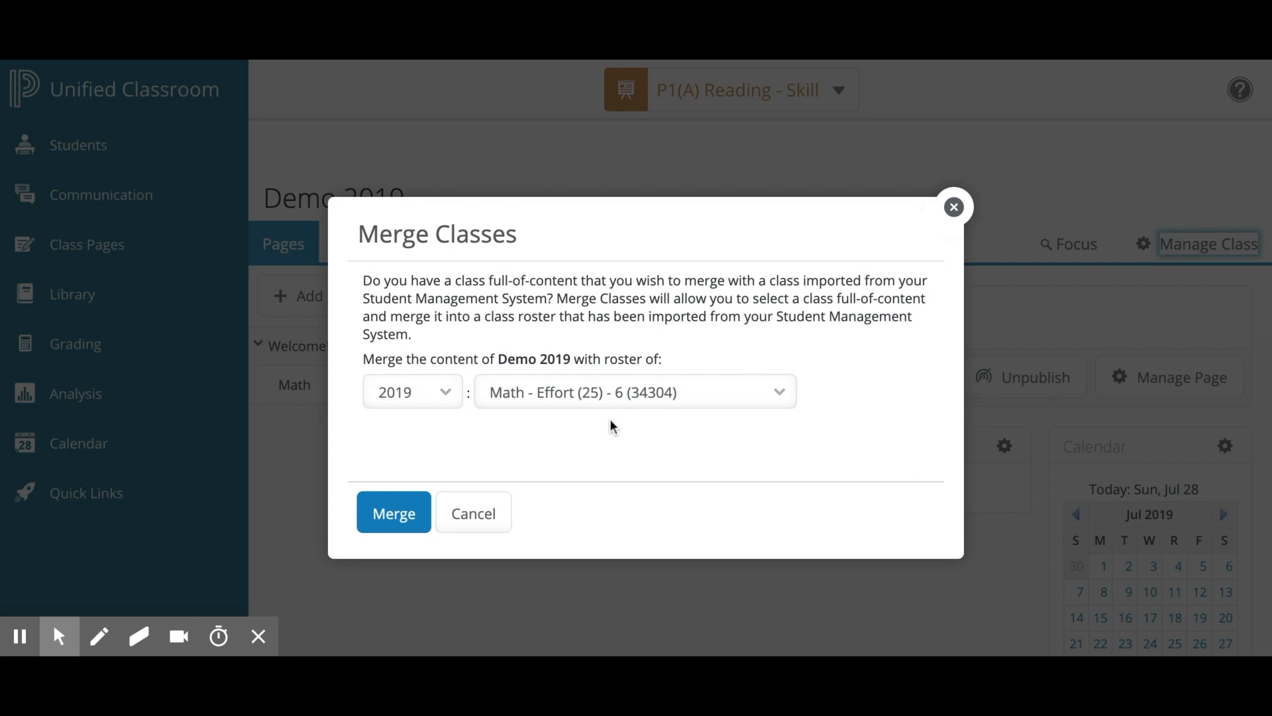
left_click(681, 393)
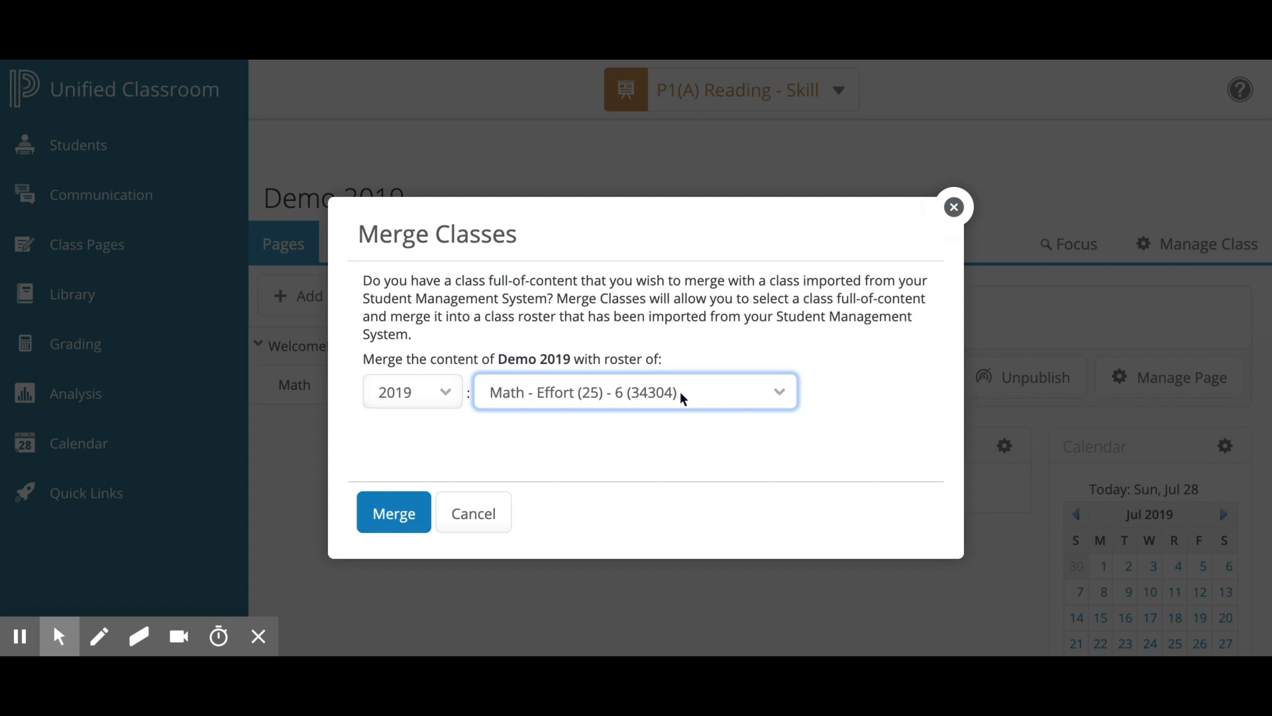
left_click(476, 519)
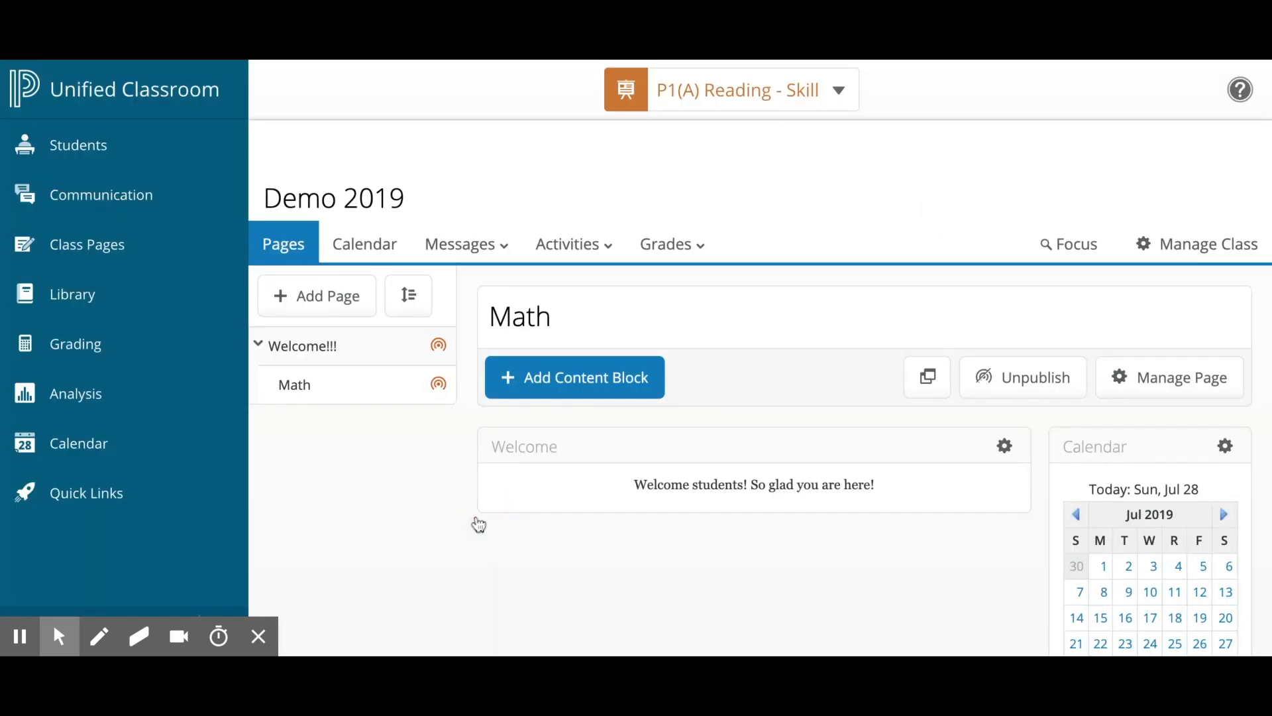